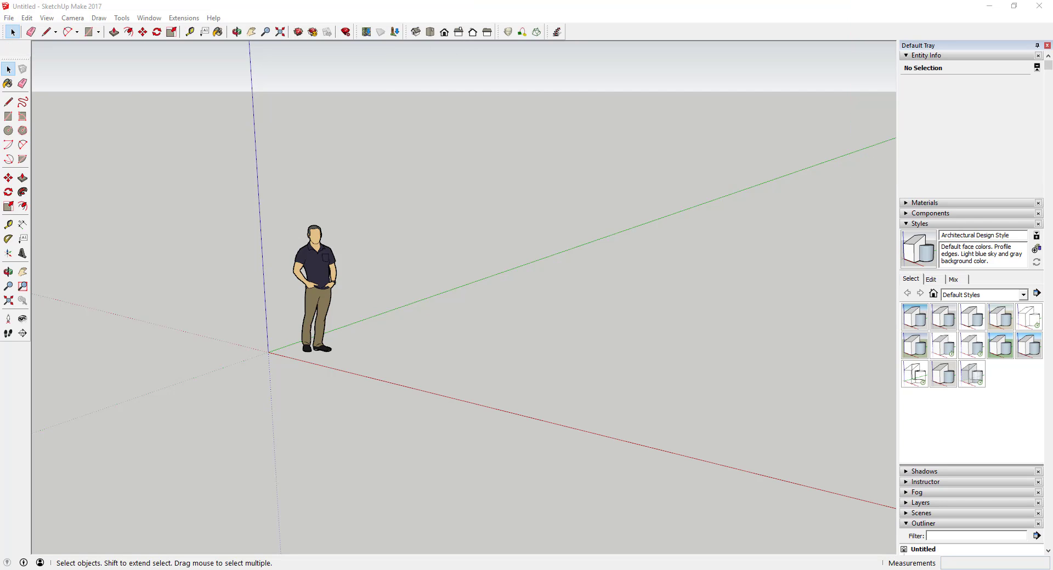
# - Delete the standing person figure from the model
pyautogui.moveTo(223, 134); pyautogui.dragTo(466, 490)
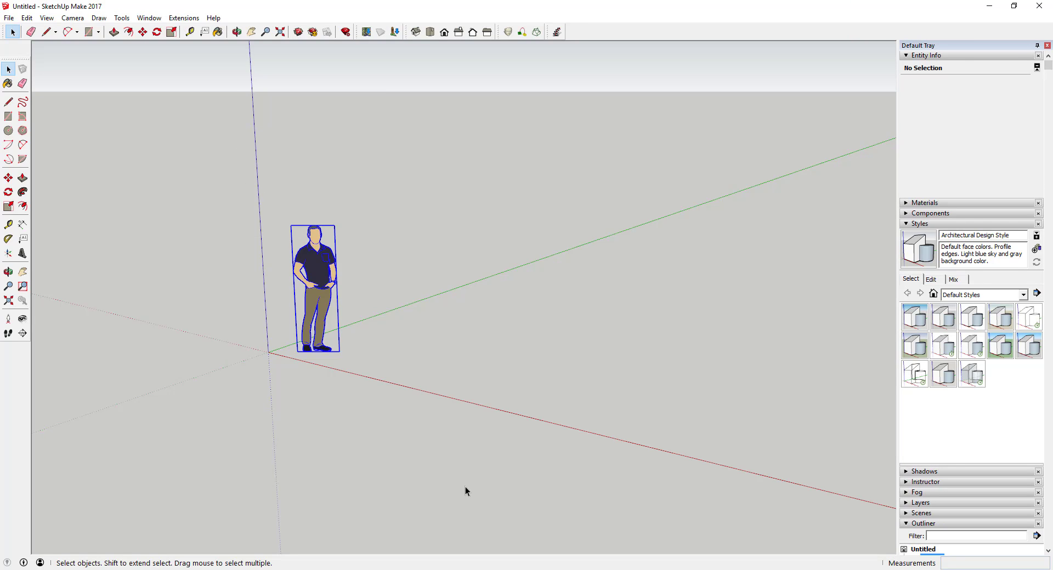
pyautogui.press('Delete')
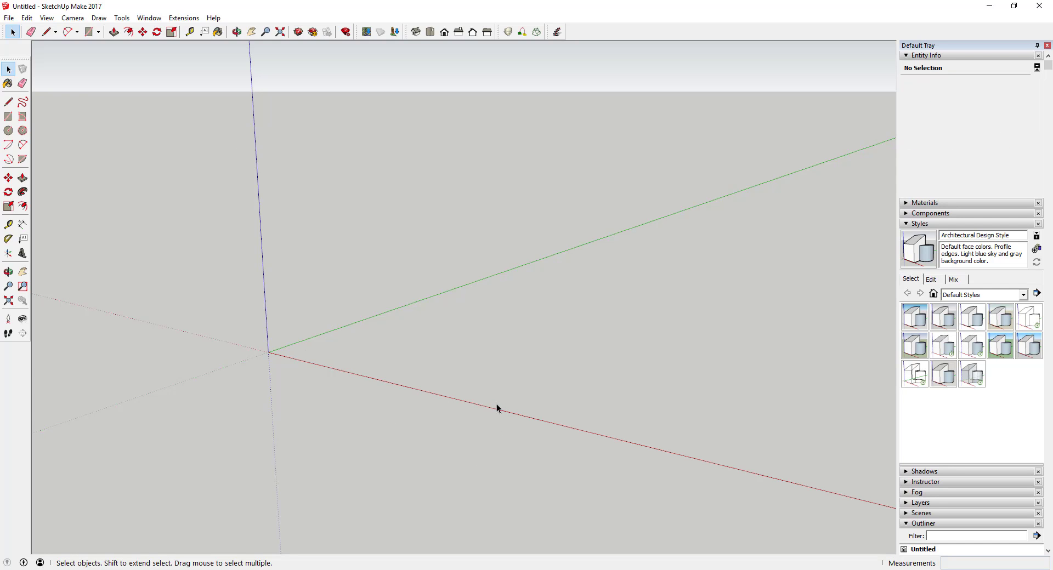
# - Draw a circle with a radius of about 6 5/16" on the ground, centred on the red axis away from the origin
pyautogui.moveTo(328, 384); pyautogui.dragTo(299, 331, button='middle')
pyautogui.press('c')
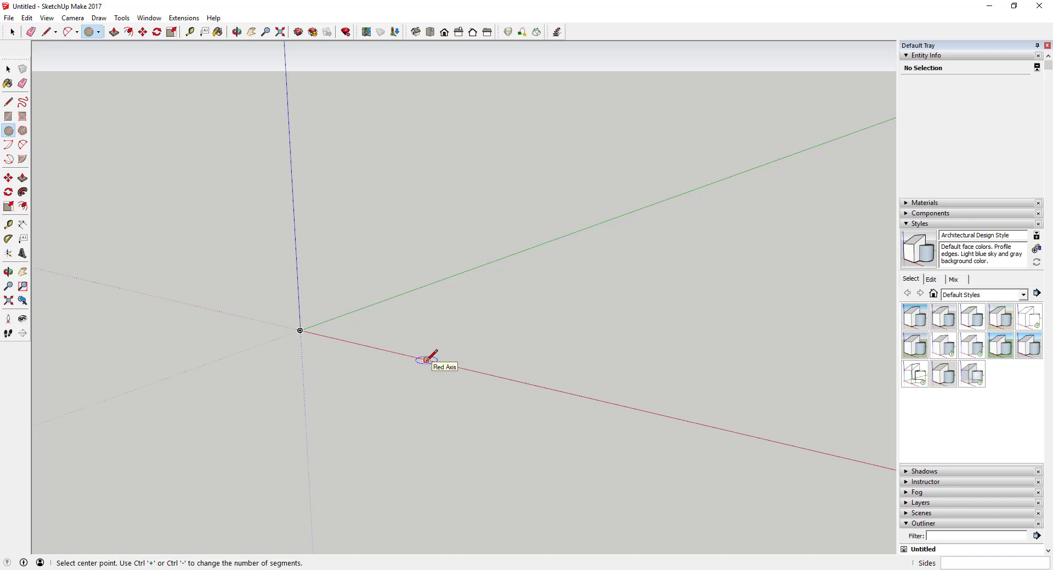
pyautogui.press('space')
pyautogui.press('c')
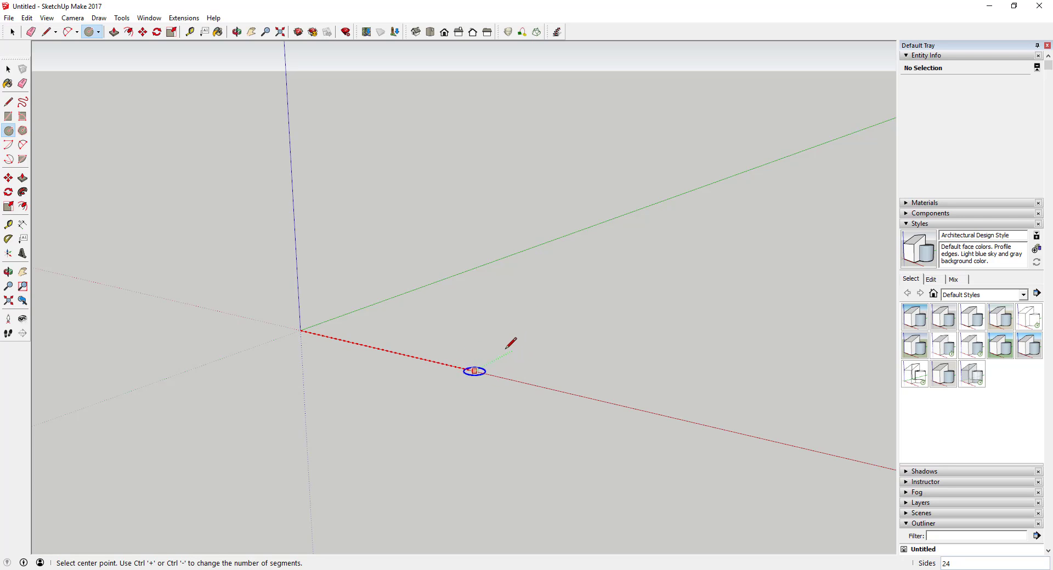
pyautogui.click(442, 363)
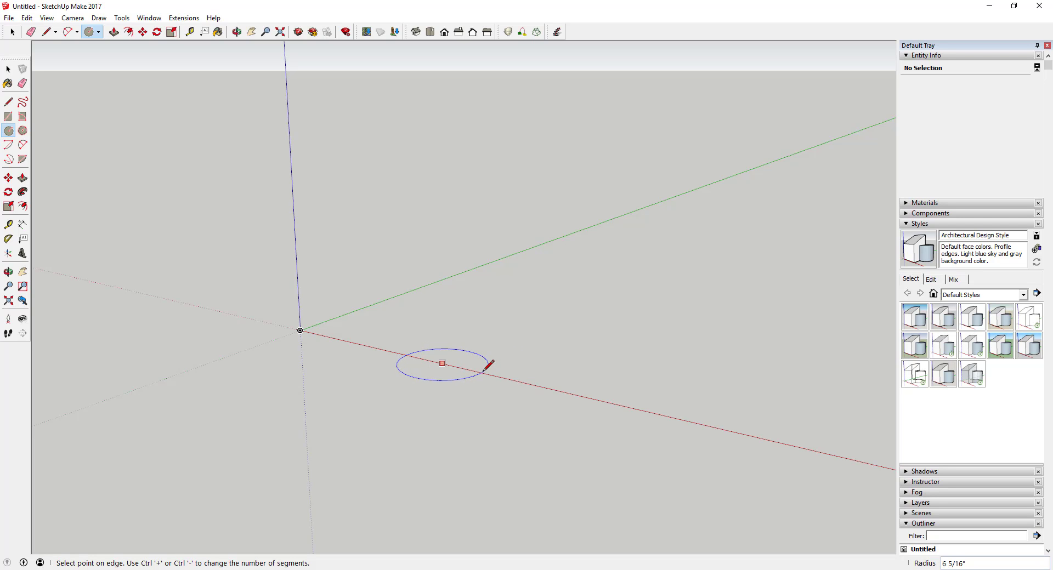
pyautogui.click(484, 373)
pyautogui.press('space')
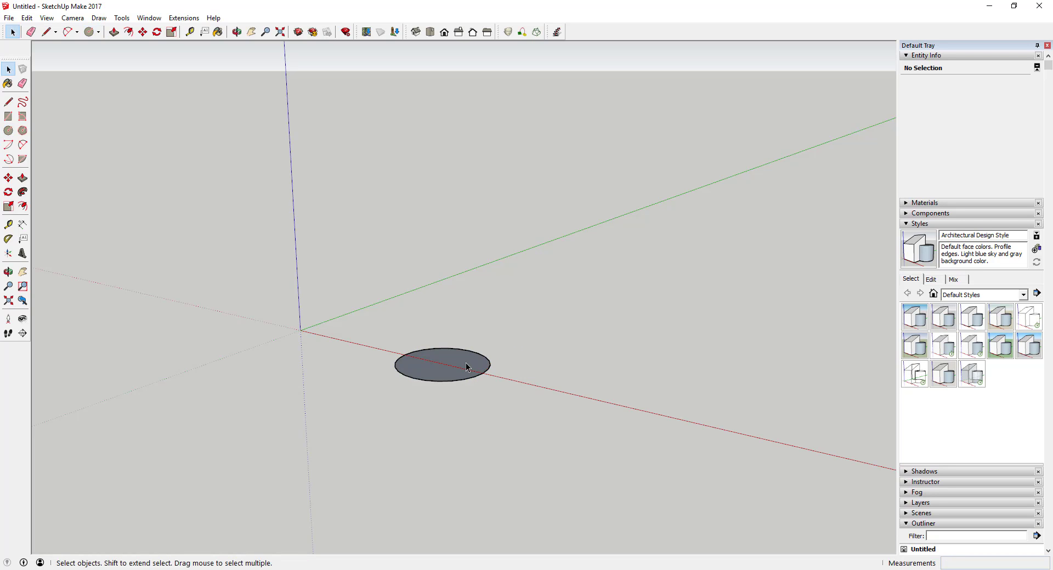
pyautogui.scroll(3, 466, 364)
pyautogui.scroll(-2, 499, 321)
pyautogui.scroll(3, 397, 301)
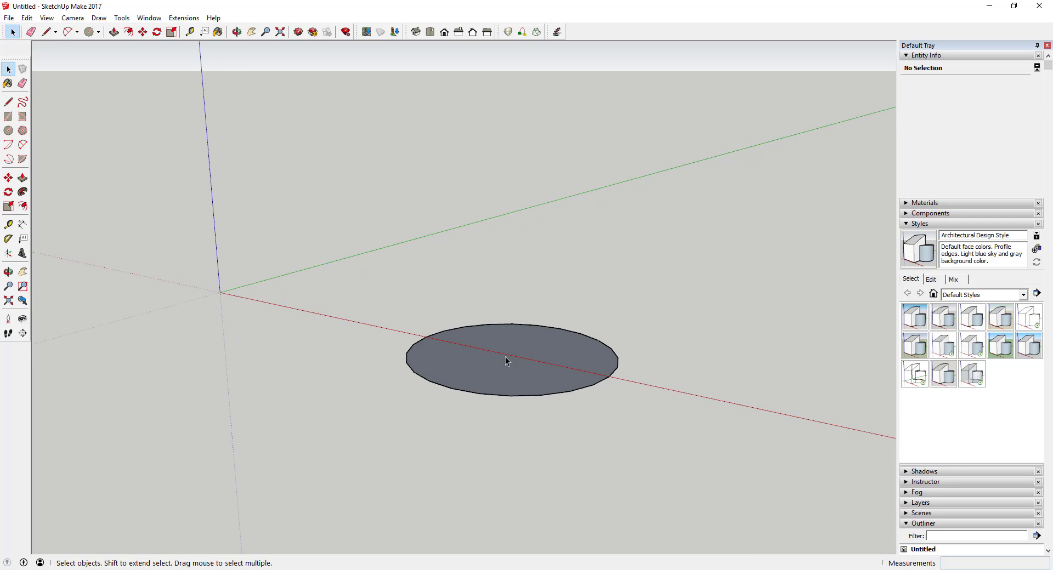
pyautogui.press('p')
pyautogui.click(513, 383)
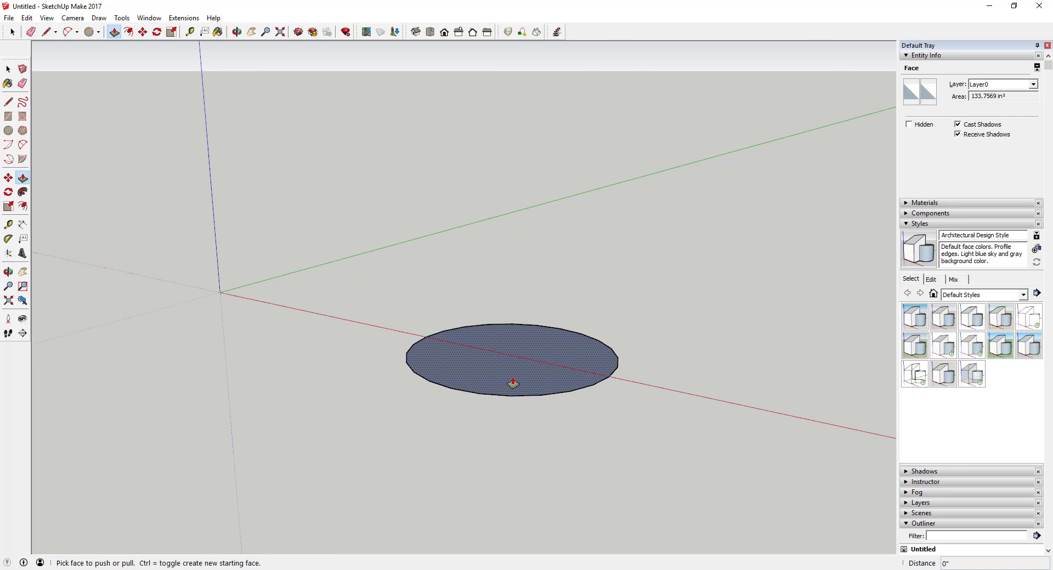
pyautogui.moveTo(513, 382); pyautogui.dragTo(522, 350)
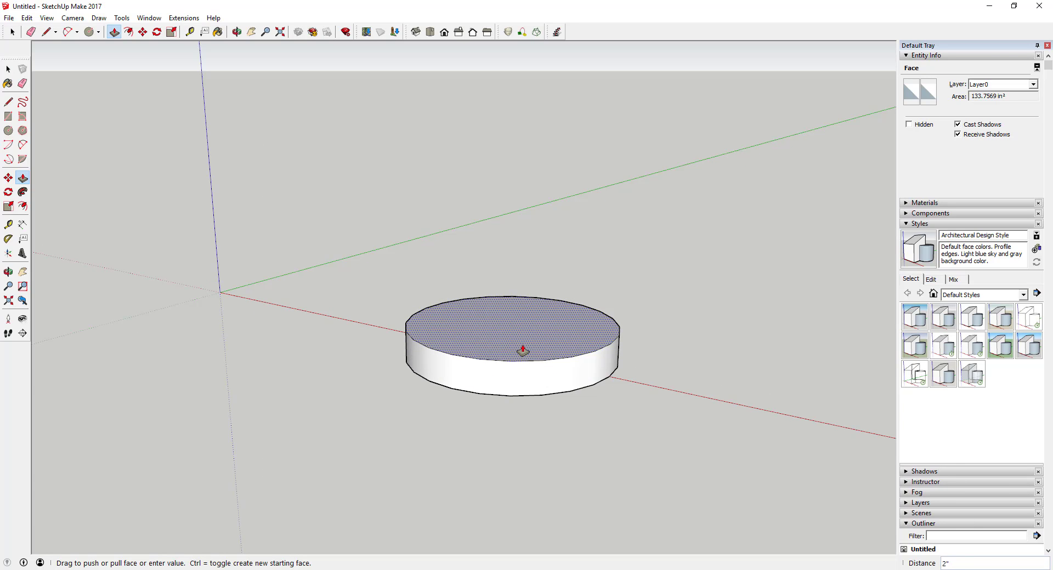
pyautogui.press('Escape')
pyautogui.press('space')
# - Extrude the circular face upward by about 1 15/16" with Push/Pull to form a flat disc
pyautogui.moveTo(523, 349); pyautogui.dragTo(568, 342, button='middle')
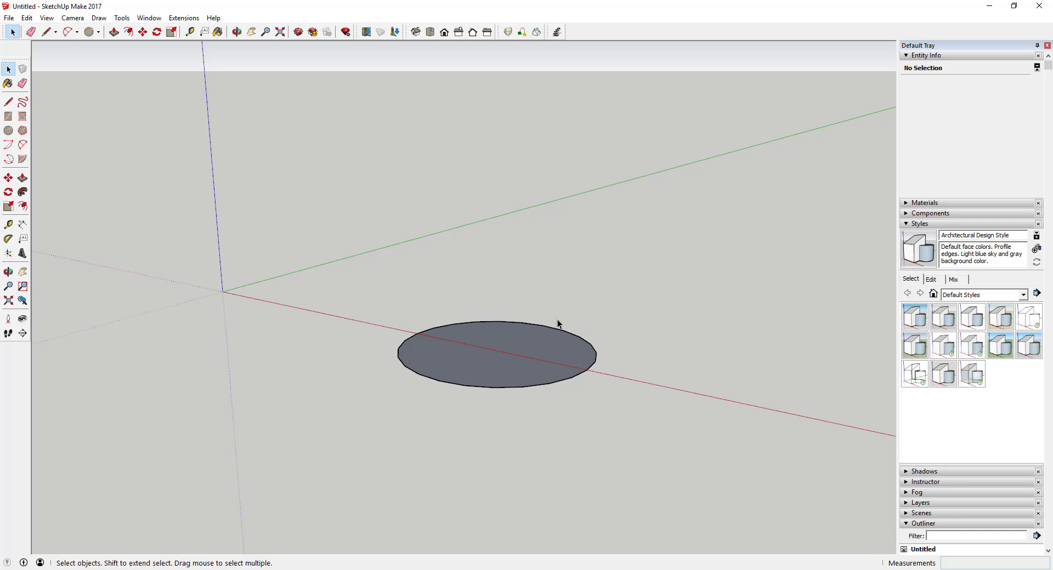
pyautogui.moveTo(546, 328); pyautogui.dragTo(543, 315, button='middle')
pyautogui.press('p')
pyautogui.moveTo(491, 353); pyautogui.dragTo(496, 329)
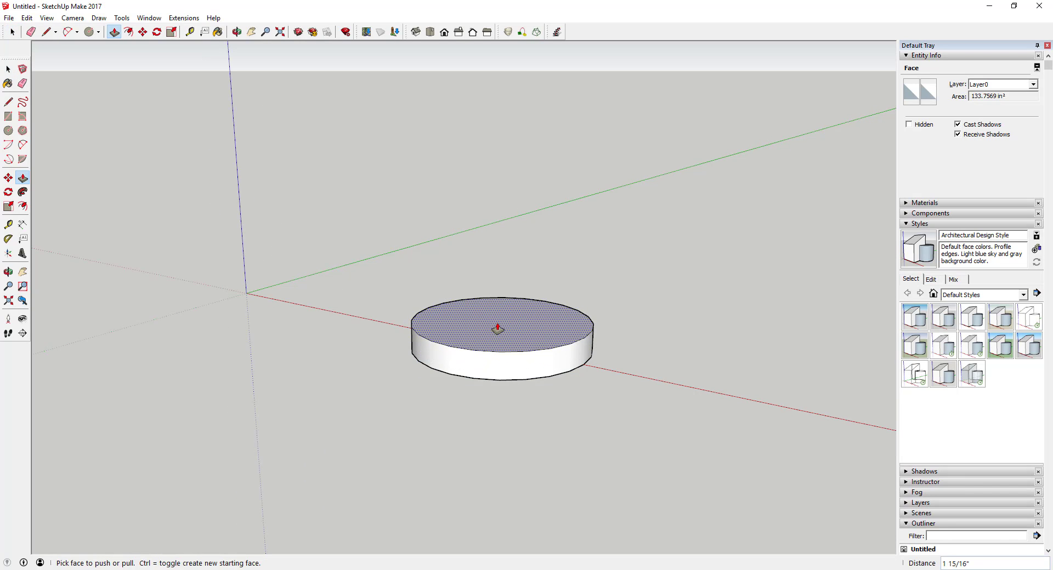
pyautogui.press('space')
# - Select all of the disc's geometry and make it a group
pyautogui.moveTo(370, 336); pyautogui.dragTo(510, 324, button='middle')
pyautogui.scroll(-2, 510, 320)
pyautogui.scroll(5, 419, 337)
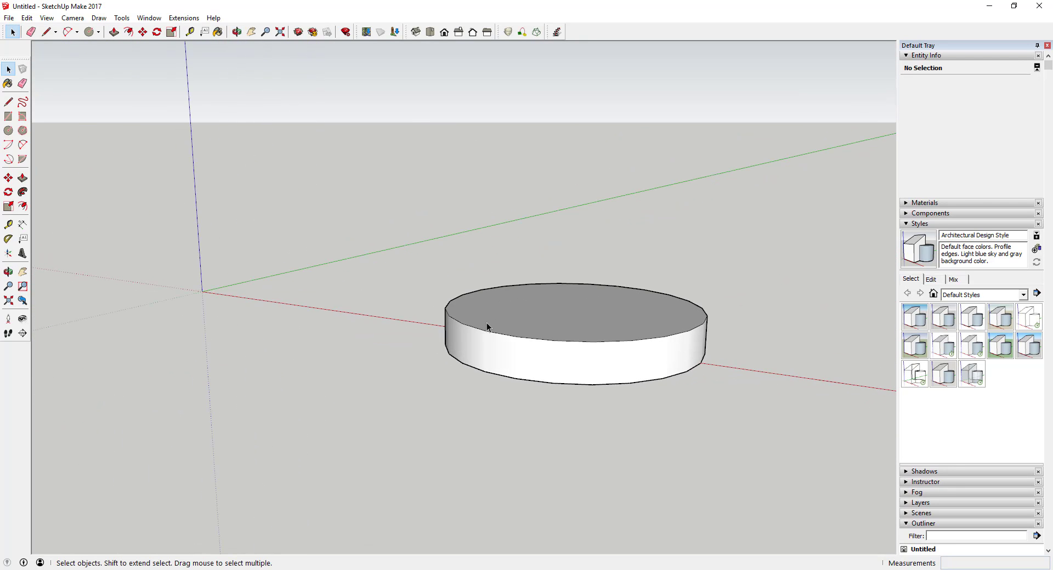
pyautogui.scroll(-3, 487, 324)
pyautogui.scroll(-2, 487, 328)
pyautogui.moveTo(441, 270); pyautogui.dragTo(616, 378)
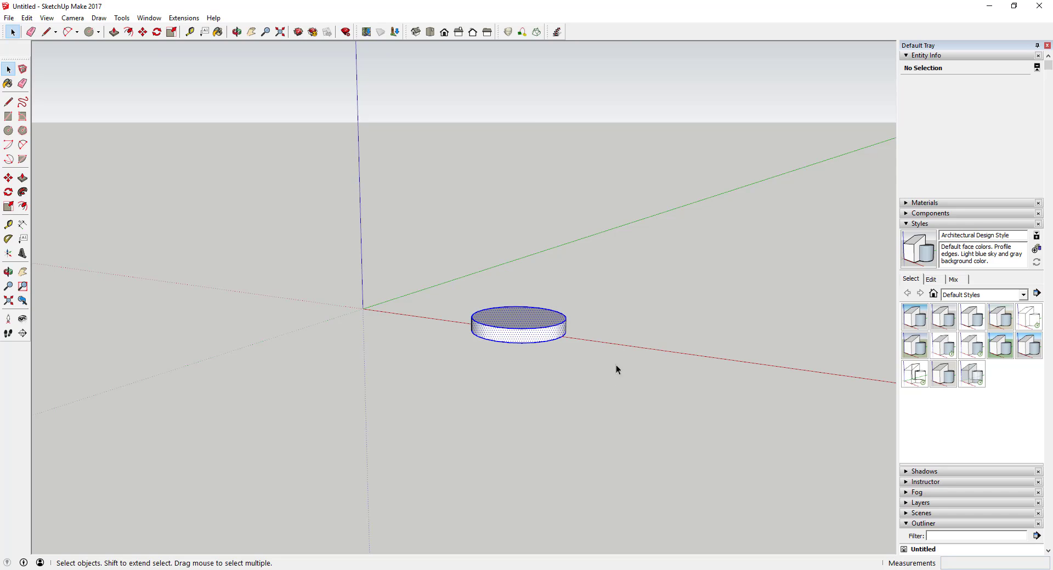
pyautogui.rightClick(516, 327)
pyautogui.click(565, 98)
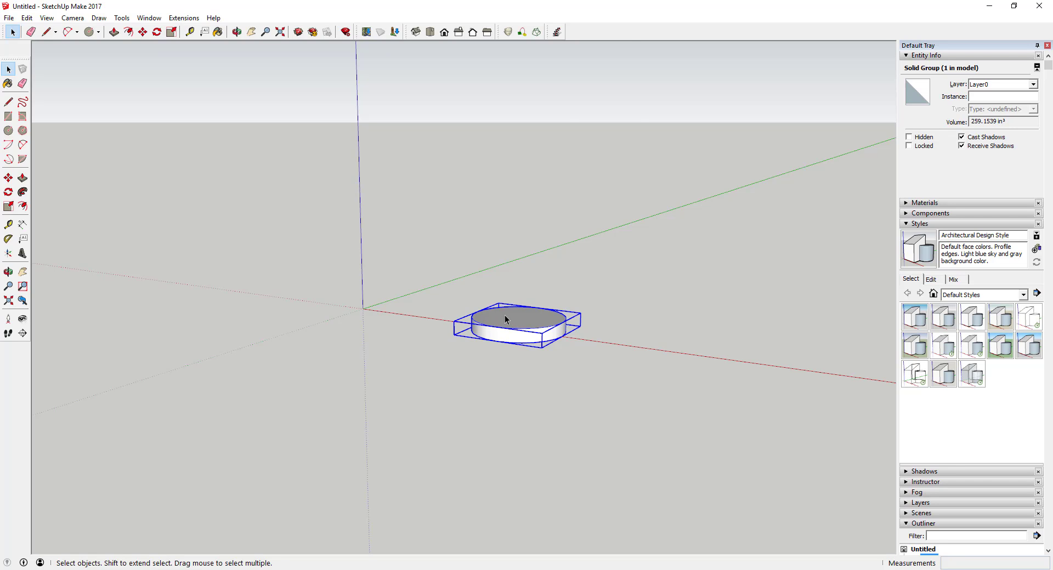
# - Convert the disc group into a component named Disc
pyautogui.rightClick(521, 322)
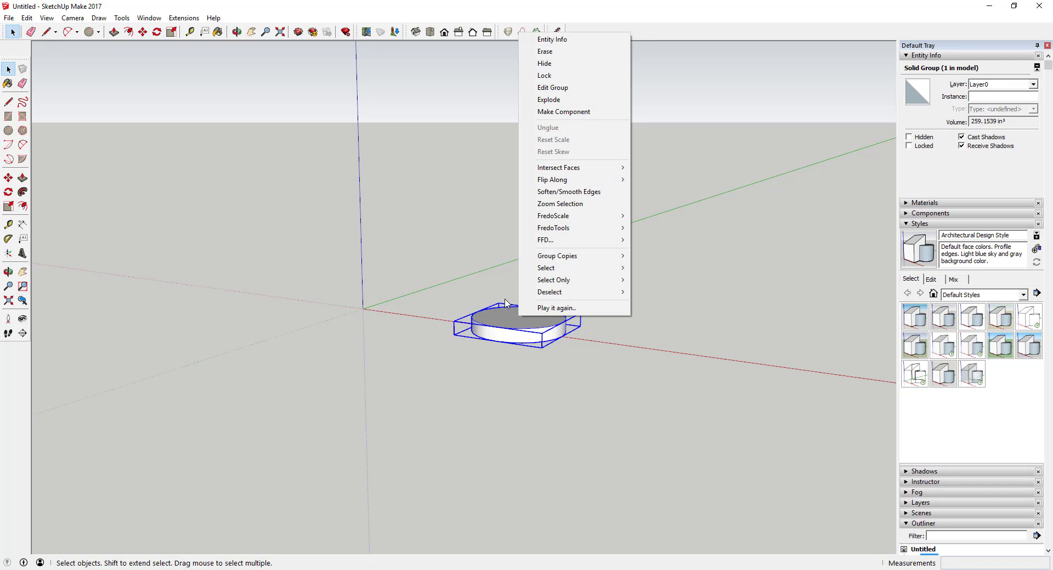
pyautogui.click(505, 303)
pyautogui.rightClick(528, 318)
pyautogui.click(590, 114)
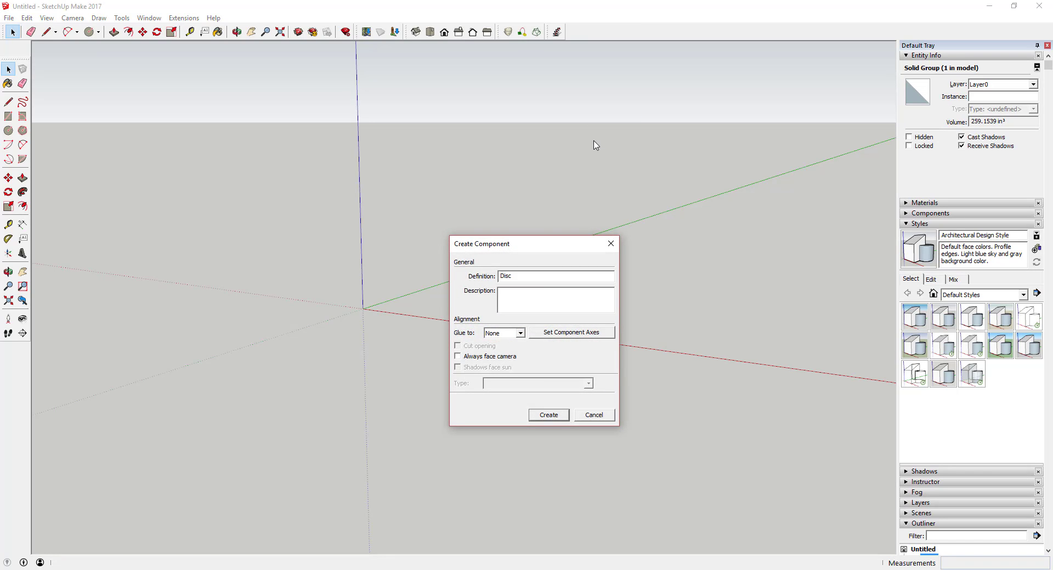
pyautogui.press('Return')
# - Rotate a copy of the disc about 58 degrees around the origin on the ground plane
pyautogui.moveTo(526, 321); pyautogui.dragTo(413, 305, button='middle')
pyautogui.press('q')
pyautogui.click(413, 305)
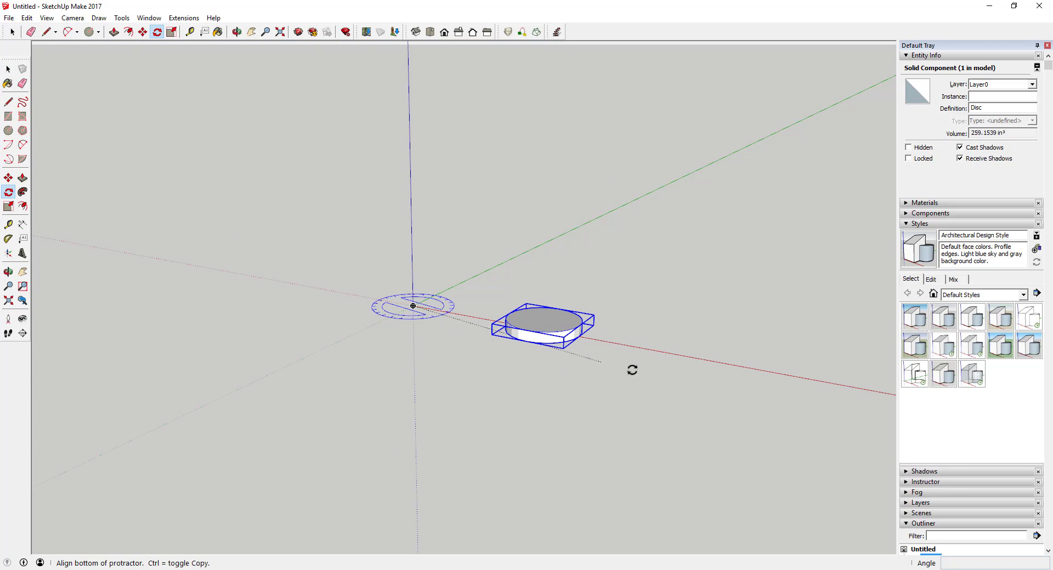
pyautogui.click(668, 349)
pyautogui.press('ctrl')
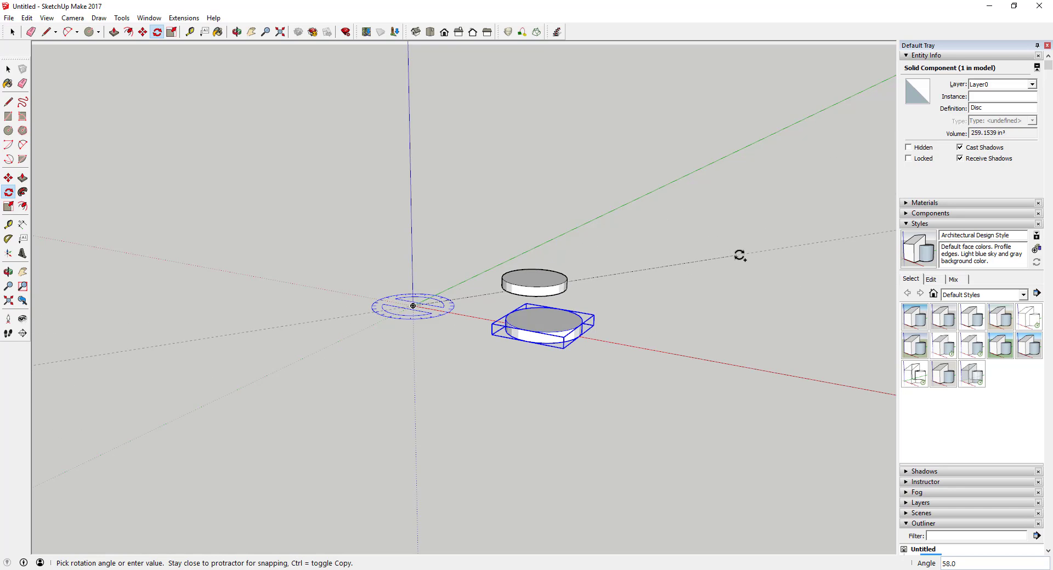
pyautogui.click(740, 255)
# - Try scaling the top face inside the original disc component to affect both instances, and undo the scaling
pyautogui.press('space')
pyautogui.click(549, 327)
pyautogui.doubleClick(548, 327)
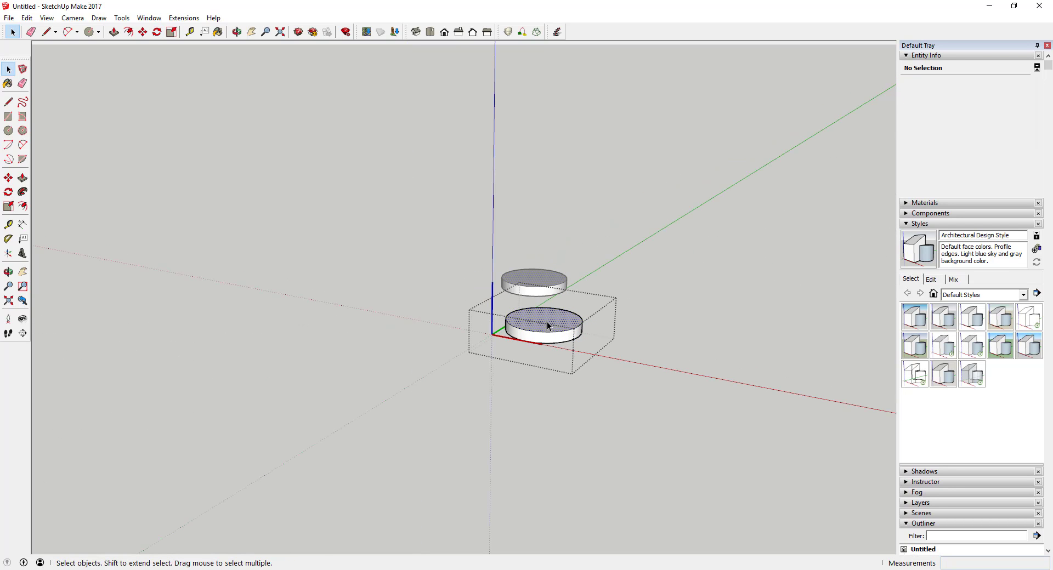
pyautogui.press('s')
pyautogui.moveTo(588, 313); pyautogui.dragTo(737, 317)
pyautogui.hotkey('ctrl', 'z')
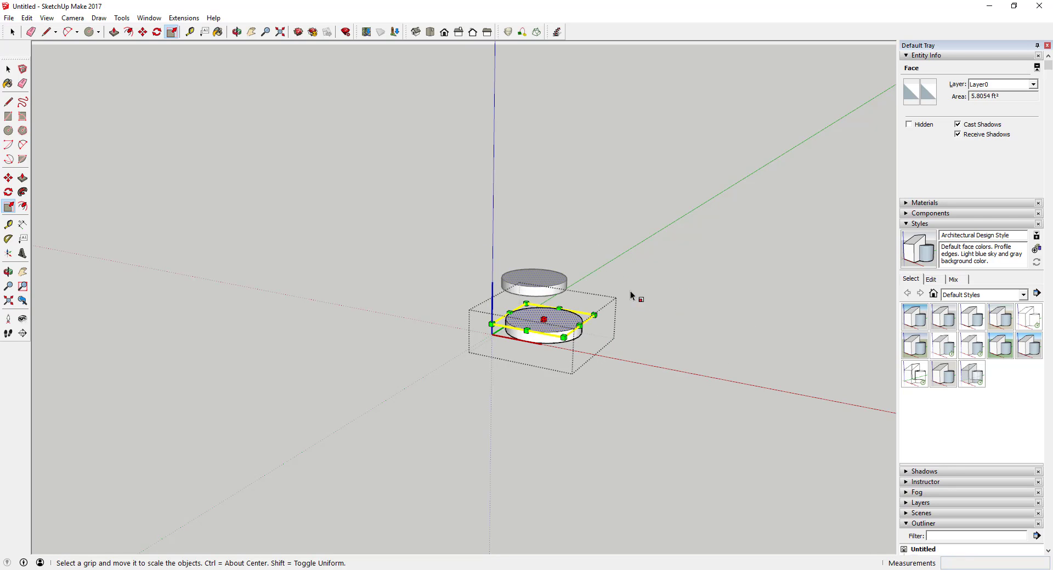
# - Leave component editing and undo the rotated disc copy
pyautogui.press('space')
pyautogui.click(587, 366)
pyautogui.click(716, 364)
pyautogui.doubleClick(572, 324)
pyautogui.click(665, 345)
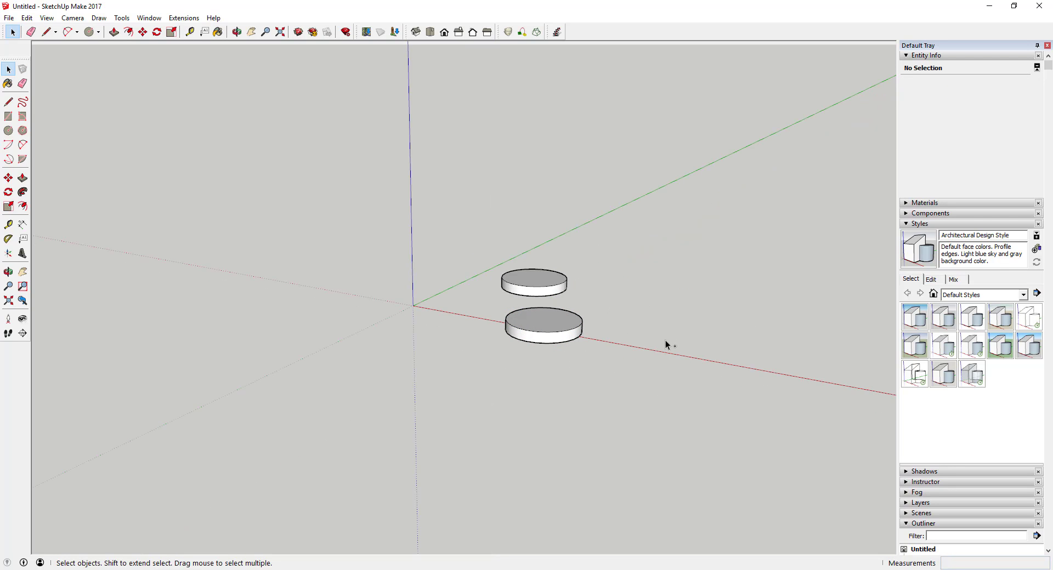
pyautogui.hotkey('ctrl', 'z')
# - Rotate a copy of the disc component 30 degrees around the origin, starting from the red axis
pyautogui.moveTo(366, 268); pyautogui.dragTo(735, 409)
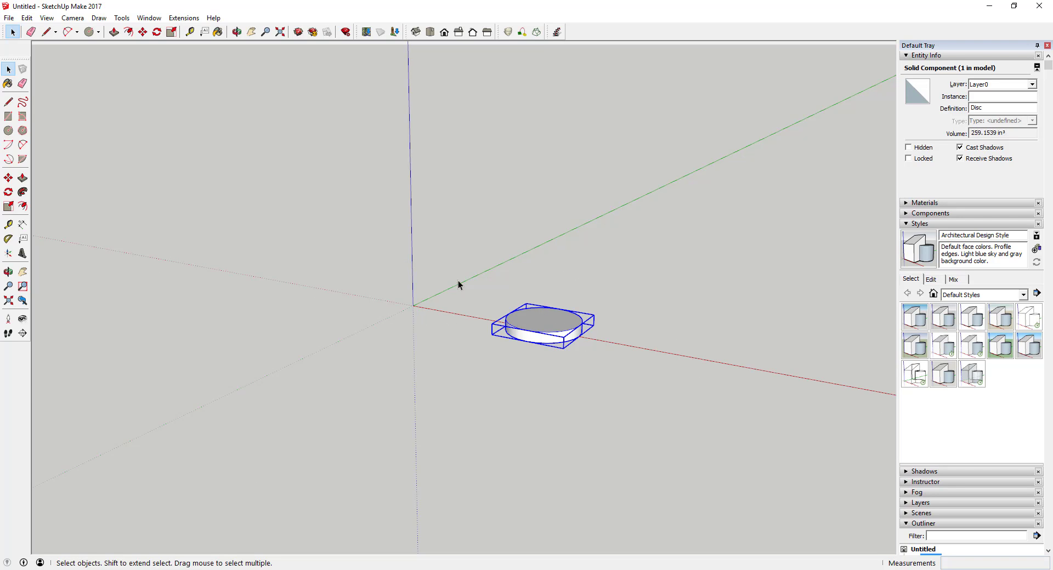
pyautogui.moveTo(439, 263); pyautogui.dragTo(686, 389)
pyautogui.press('q')
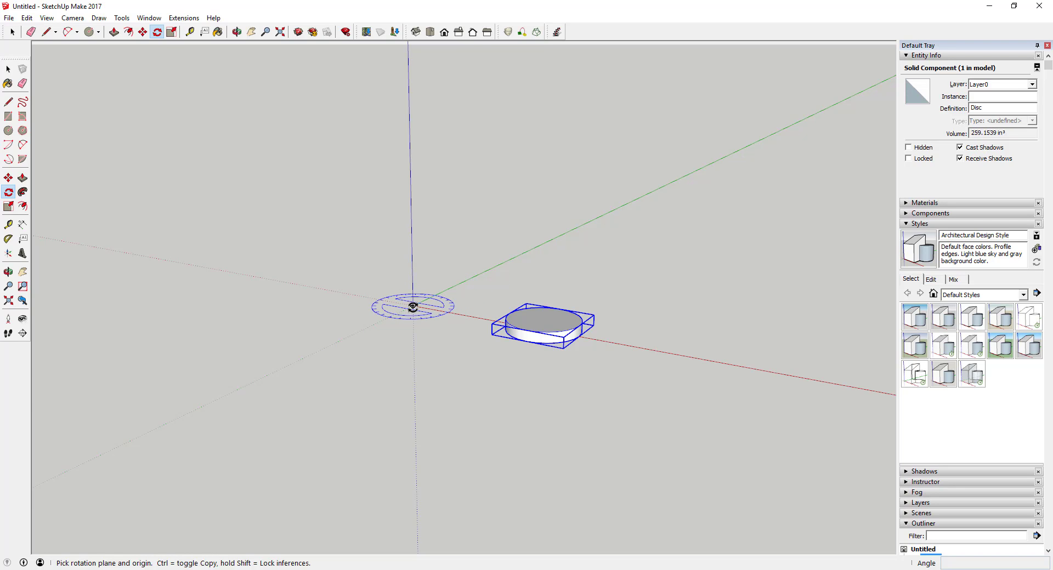
pyautogui.click(413, 306)
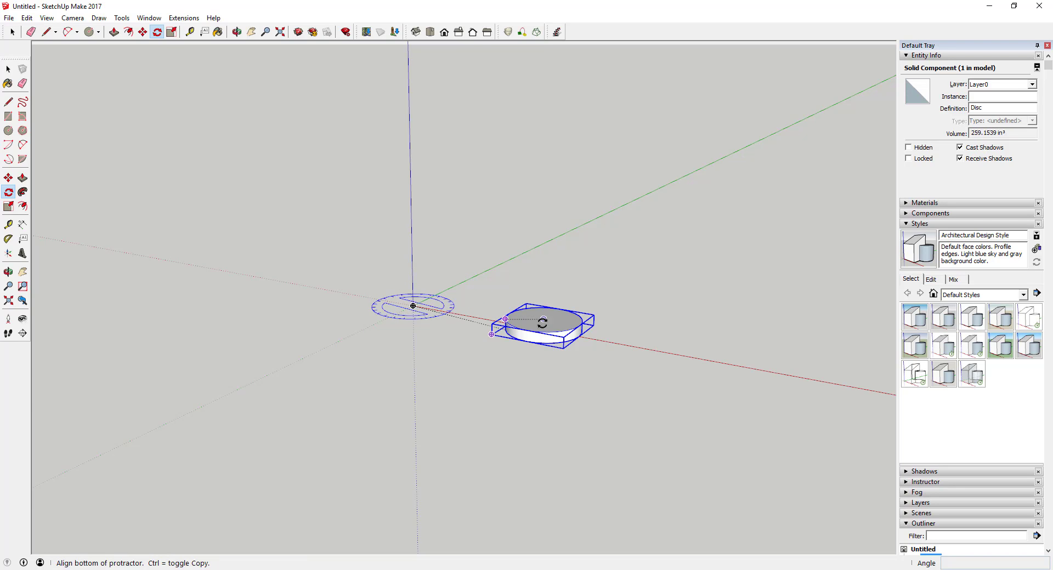
pyautogui.click(665, 352)
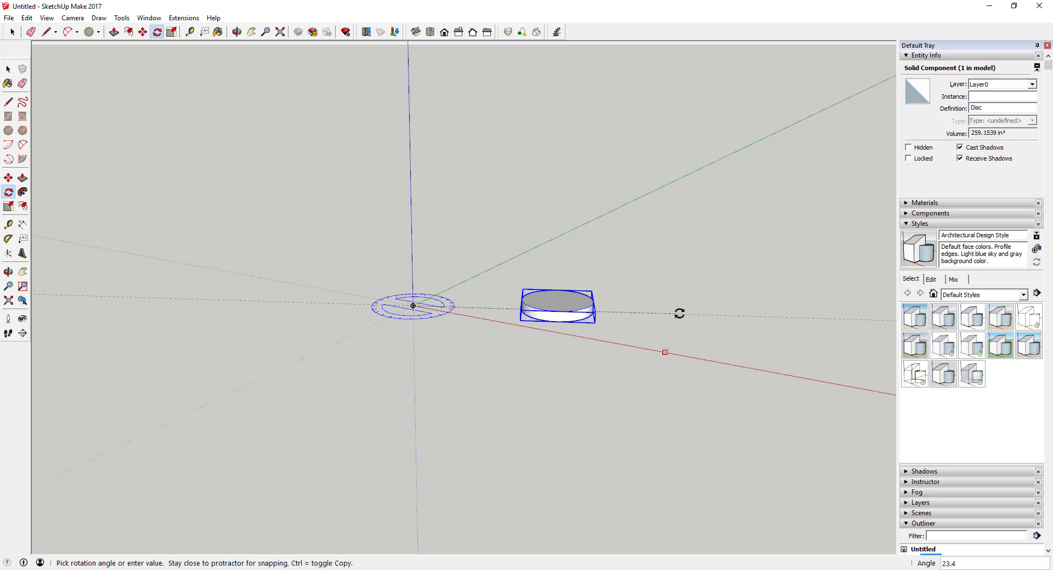
pyautogui.press('ctrl')
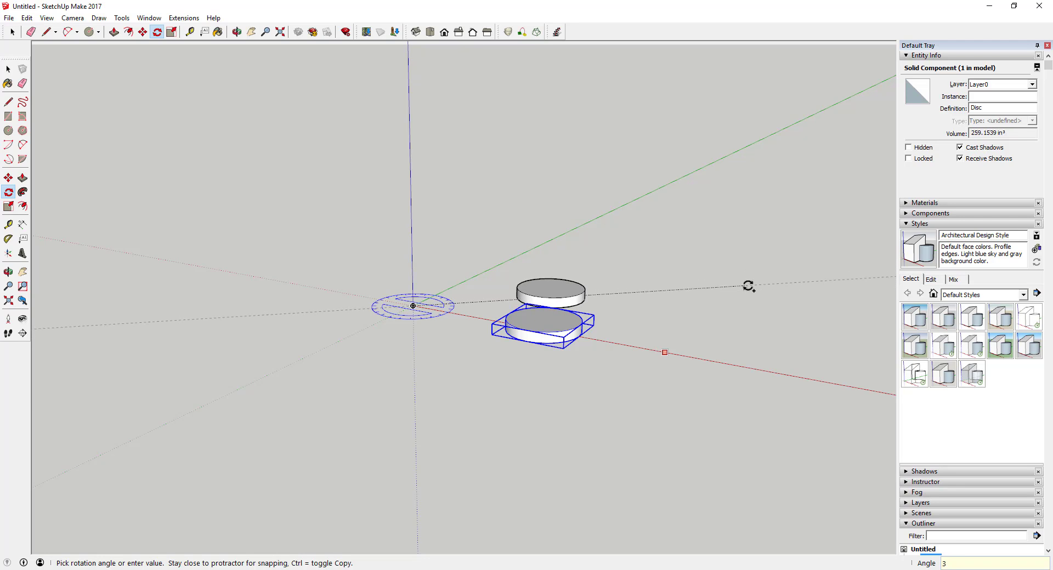
pyautogui.click(749, 286)
# - Repeat the rotated copy with *11 to complete a full ring of discs around the origin
pyautogui.moveTo(743, 284); pyautogui.dragTo(411, 279, button='middle')
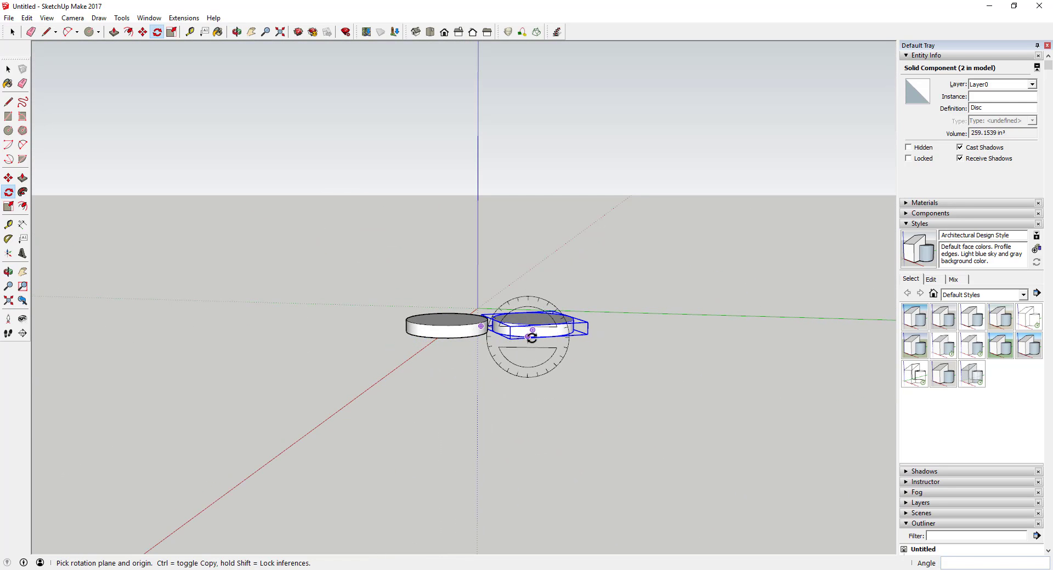
pyautogui.moveTo(331, 355); pyautogui.dragTo(683, 532, button='middle')
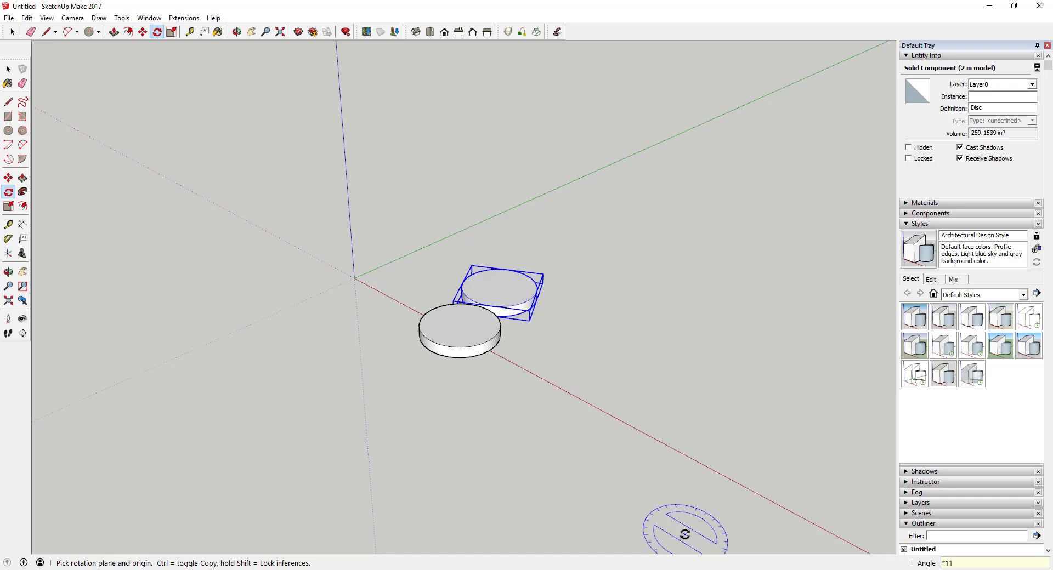
pyautogui.press('Return')
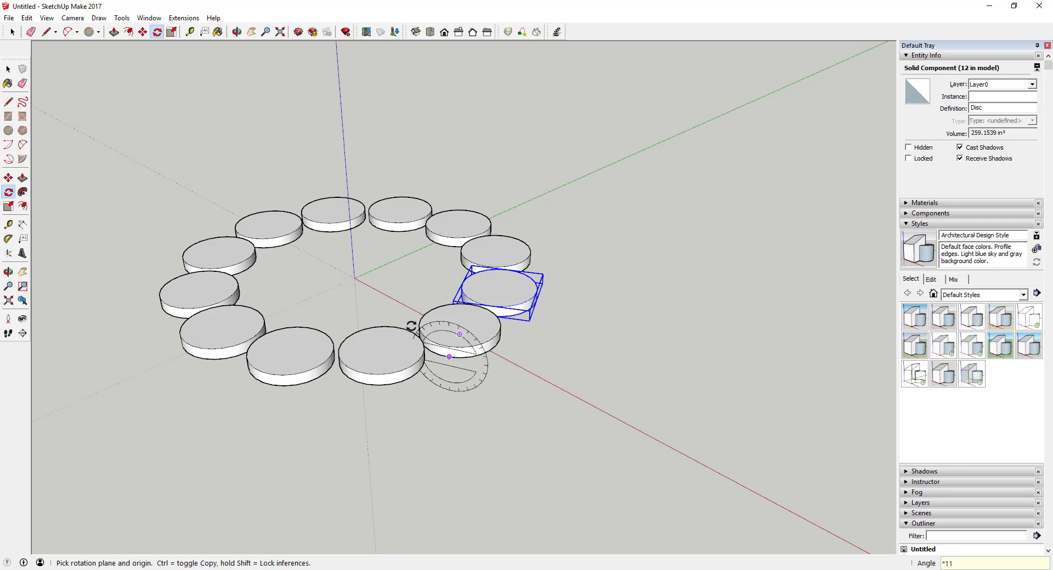
pyautogui.scroll(2, 384, 307)
pyautogui.moveTo(636, 289); pyautogui.dragTo(429, 270, button='middle')
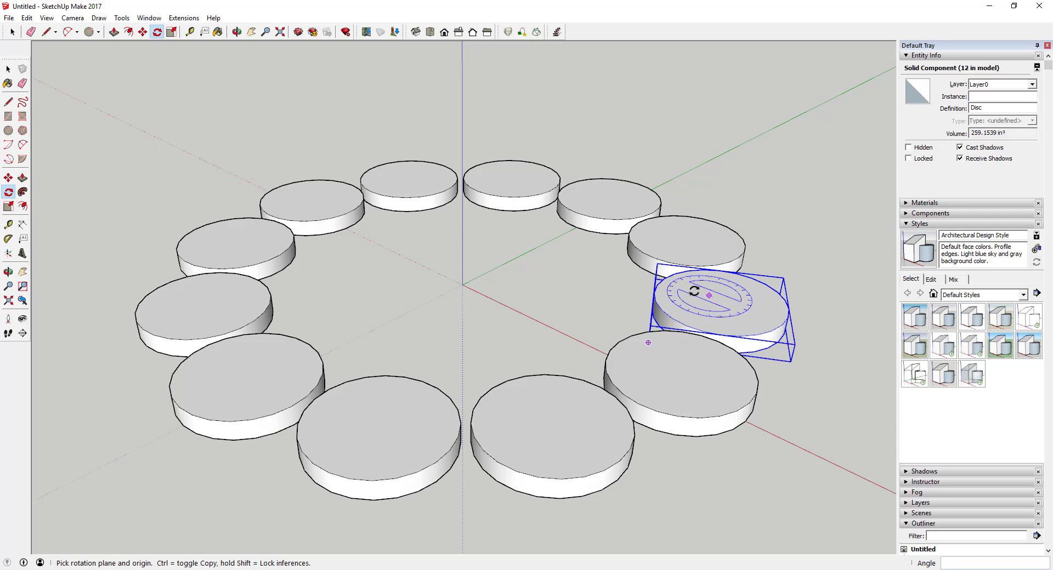
pyautogui.moveTo(713, 352); pyautogui.dragTo(616, 294, button='middle')
pyautogui.scroll(3, 693, 307)
pyautogui.press('space')
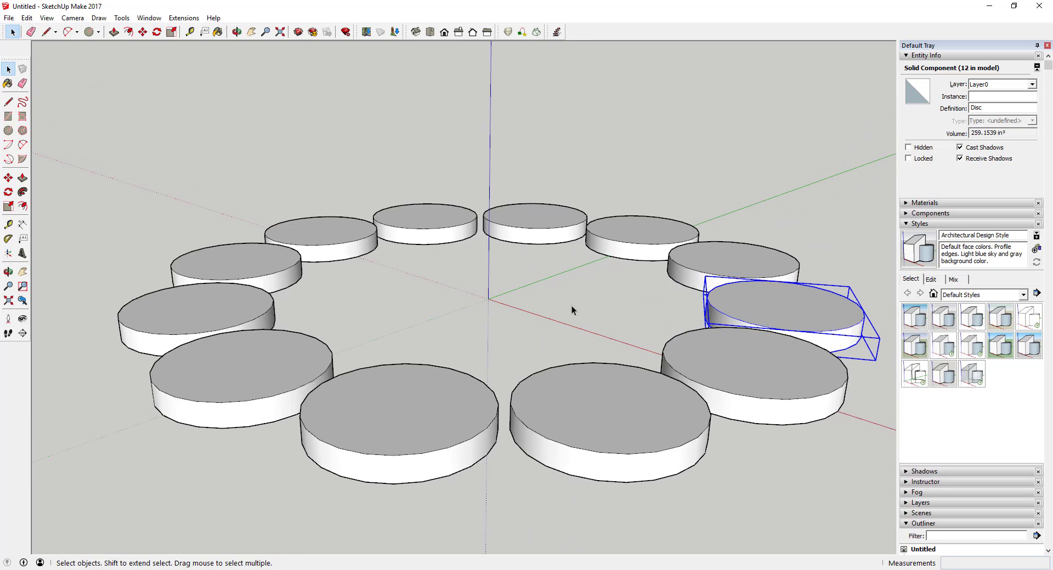
# - Select the whole ring of discs and make it a component named Disc Group, replacing the selection
pyautogui.scroll(-3, 494, 290)
pyautogui.moveTo(326, 189); pyautogui.dragTo(777, 407)
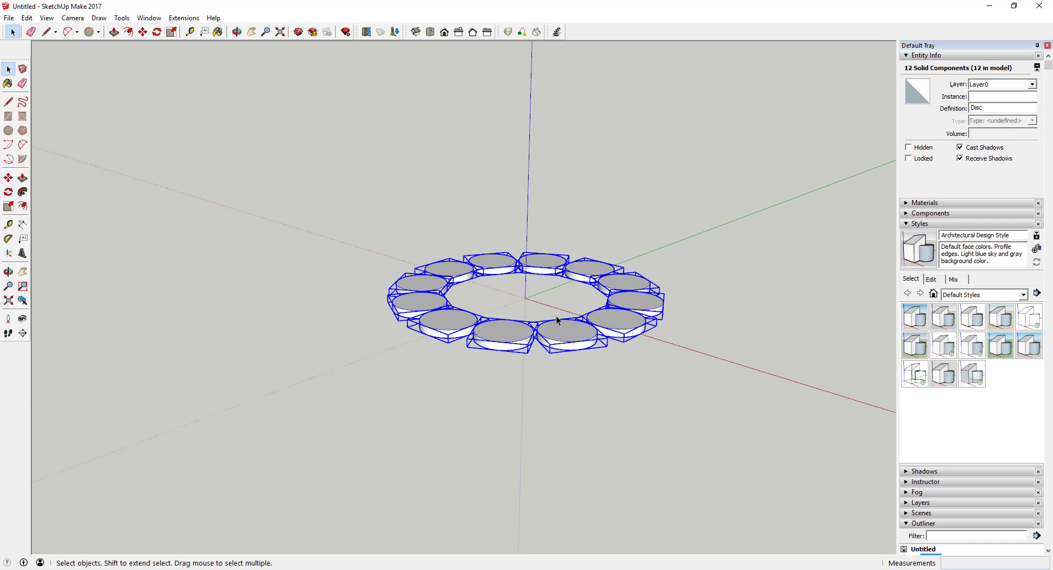
pyautogui.rightClick(563, 328)
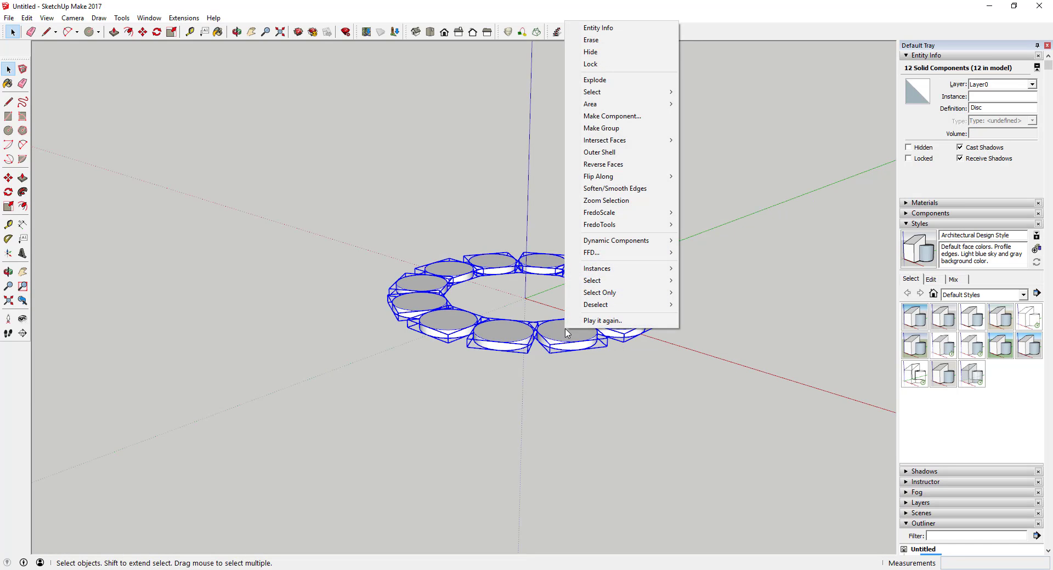
pyautogui.click(628, 117)
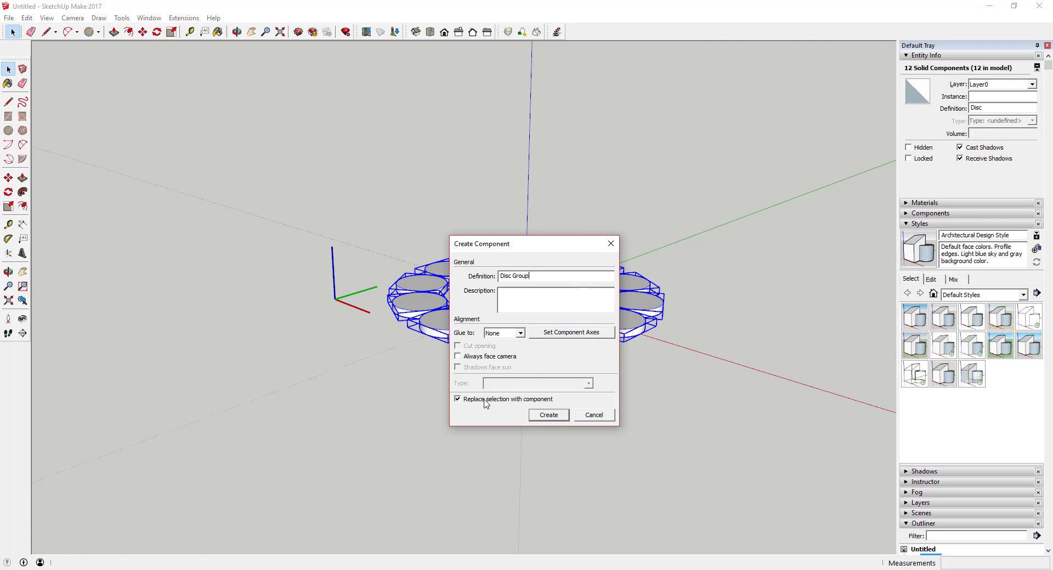
pyautogui.click(548, 415)
pyautogui.moveTo(595, 330); pyautogui.dragTo(446, 320, button='middle')
pyautogui.scroll(2, 577, 297)
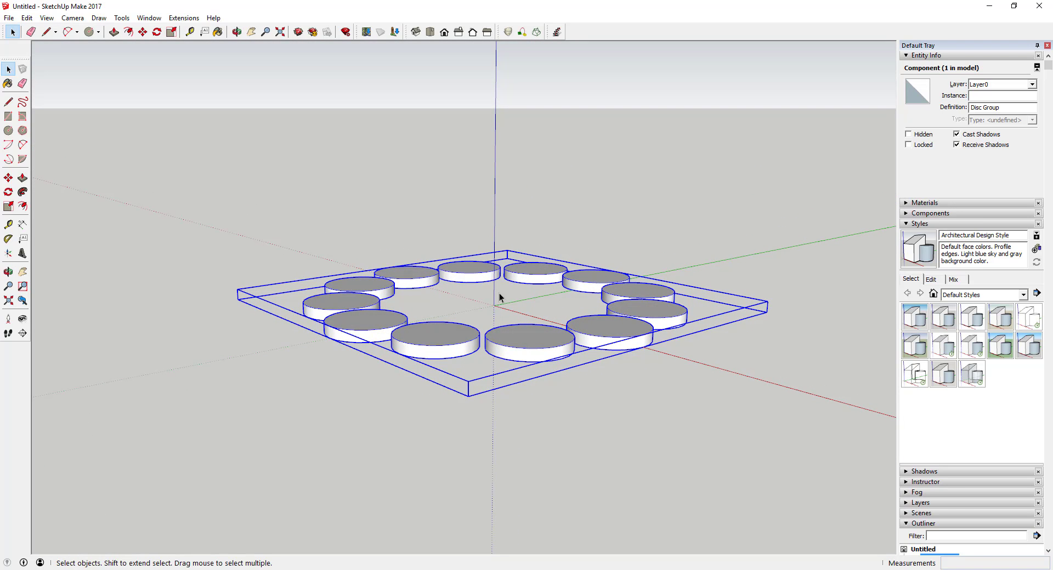
# - Copy the Disc Group ring 1 15/16" straight up along the blue axis so it rests on the original ring
pyautogui.moveTo(626, 327); pyautogui.dragTo(722, 335, button='middle')
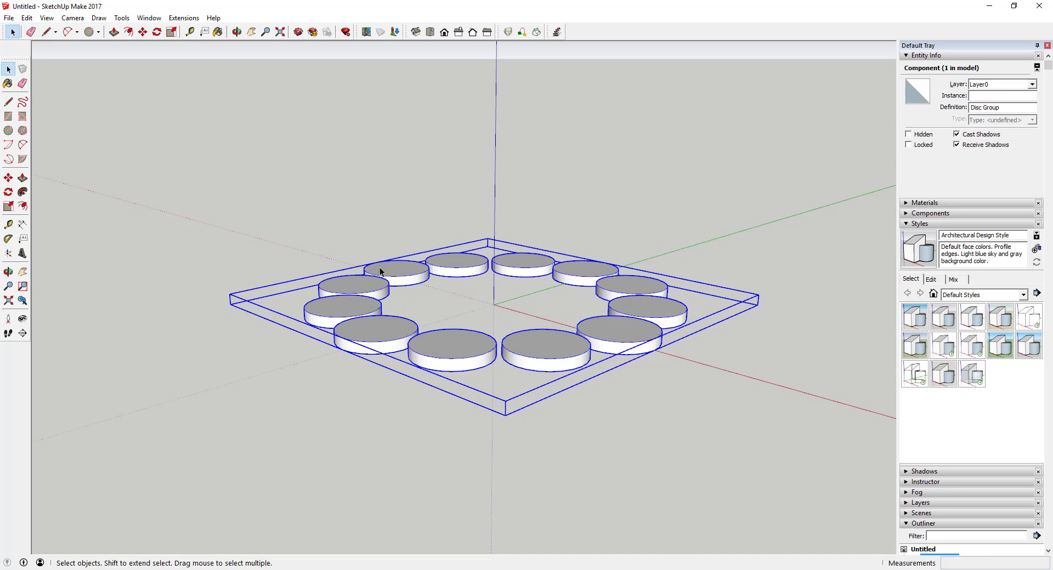
pyautogui.press('m')
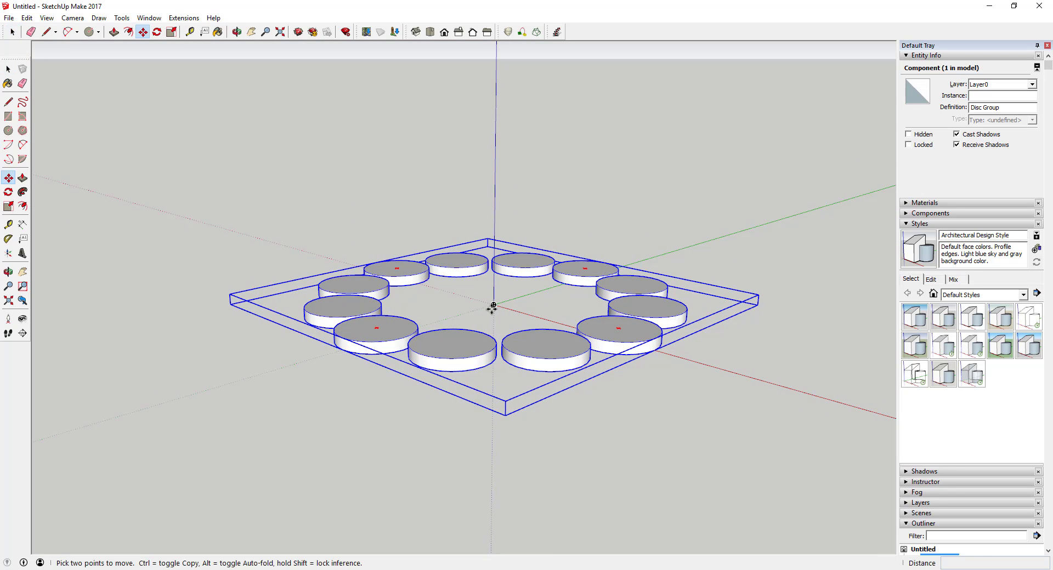
pyautogui.moveTo(493, 302); pyautogui.dragTo(489, 340)
pyautogui.press('ctrl')
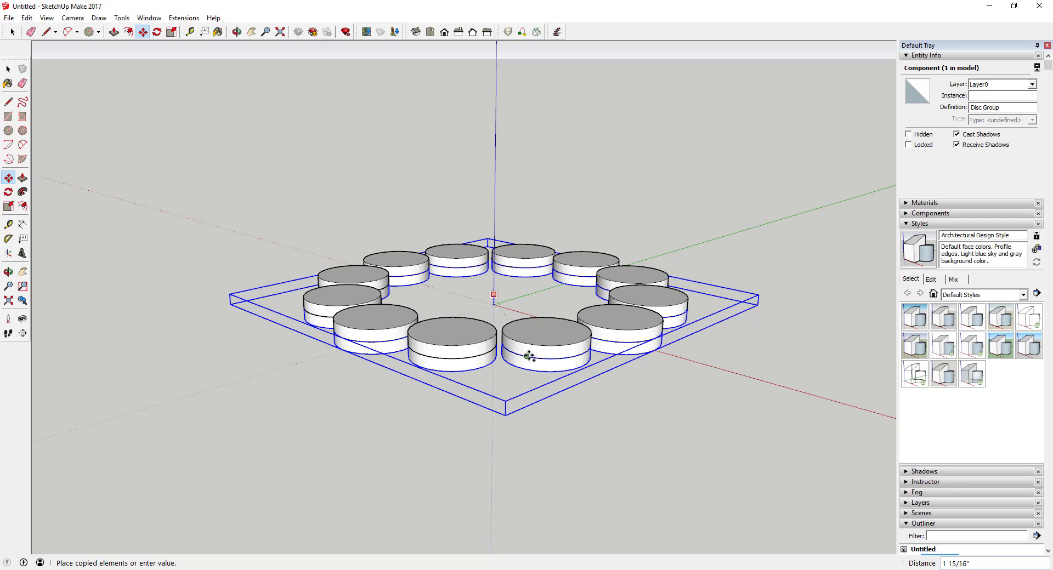
pyautogui.click(577, 356)
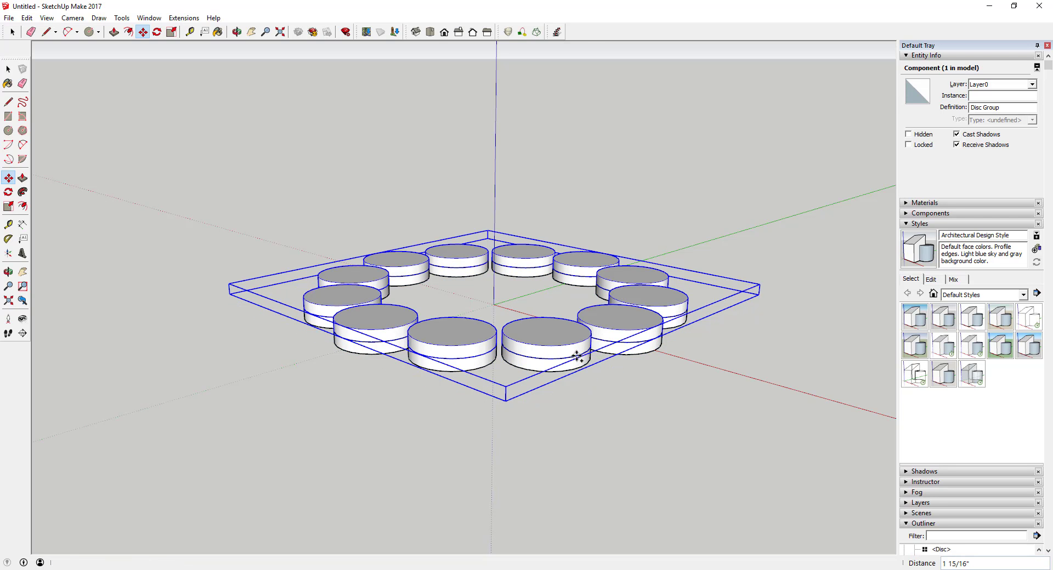
# - Rotate the upper ring around the origin, starting from the red axis, so its discs are staggered over the lower ring
pyautogui.moveTo(583, 353); pyautogui.dragTo(620, 384, button='middle')
pyautogui.press('space')
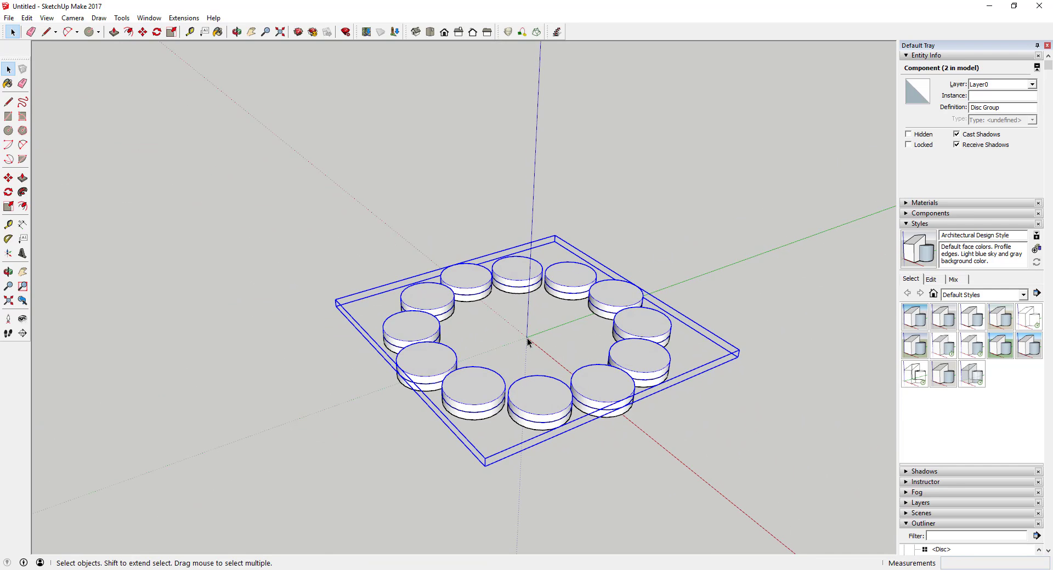
pyautogui.press('q')
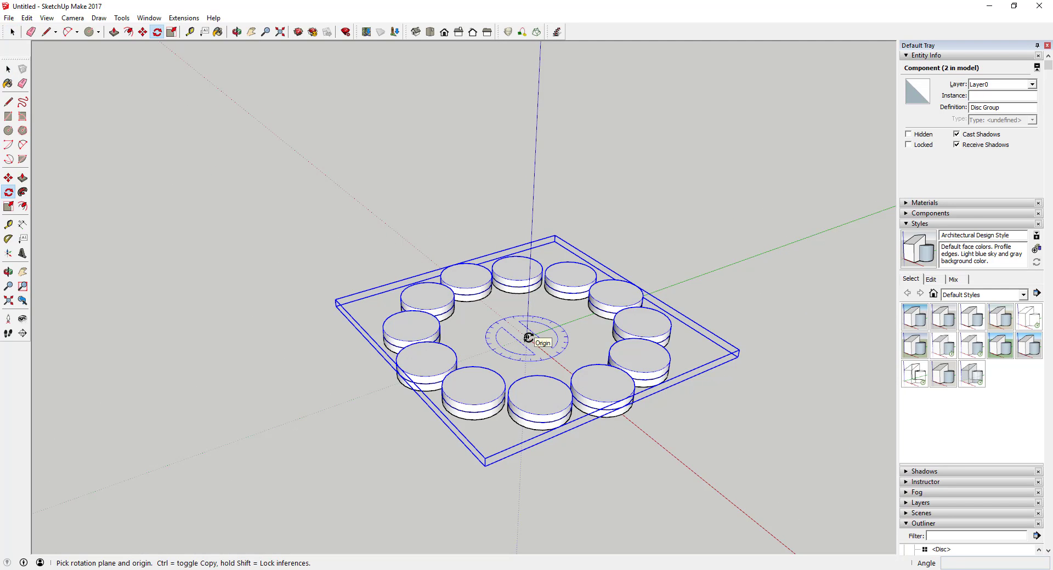
pyautogui.click(528, 336)
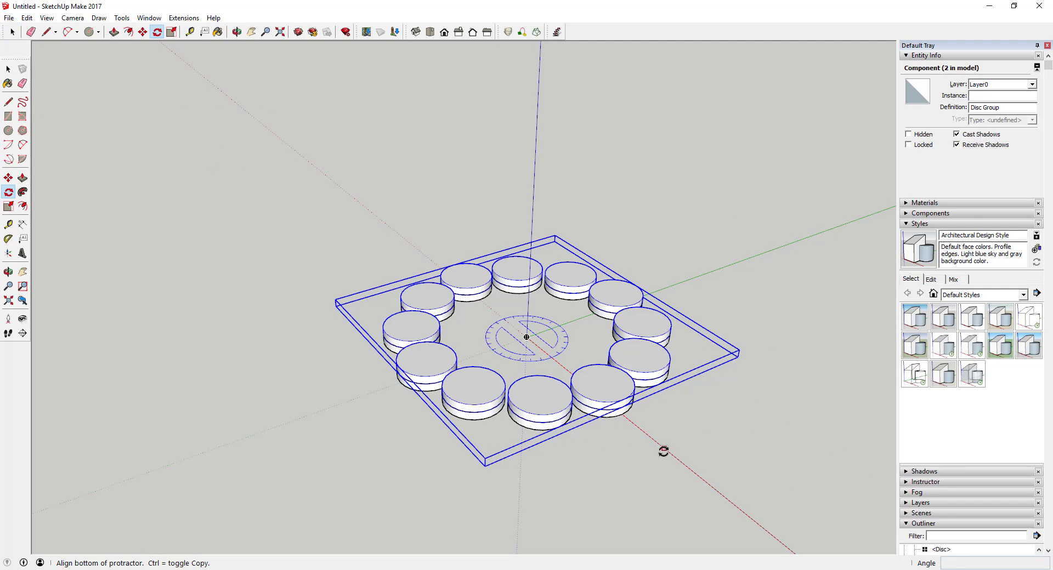
pyautogui.click(664, 449)
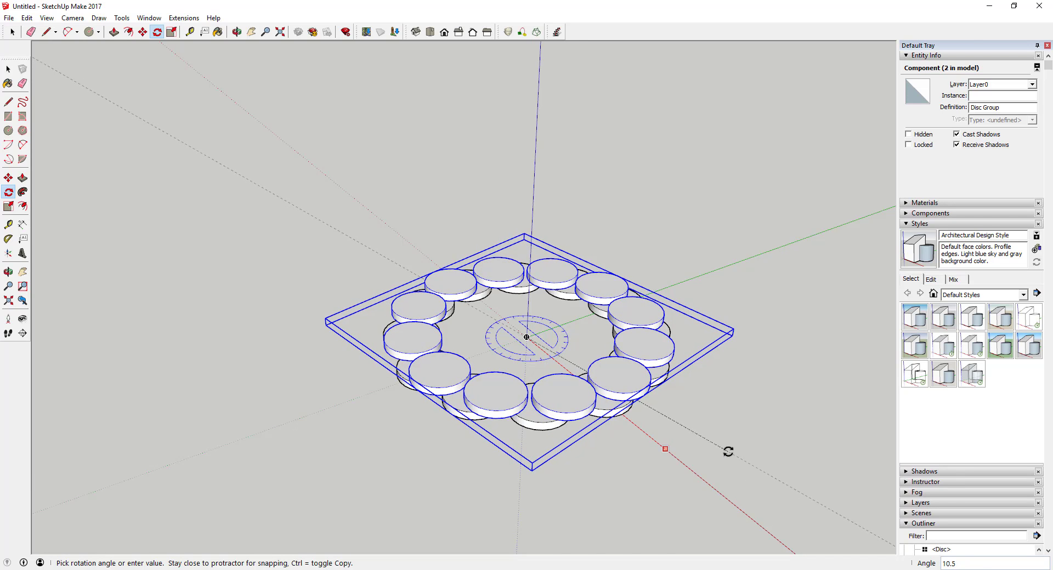
pyautogui.press('Escape')
# - Choose the red Color A05 from the Colors material collection
pyautogui.moveTo(651, 435); pyautogui.dragTo(471, 320, button='middle')
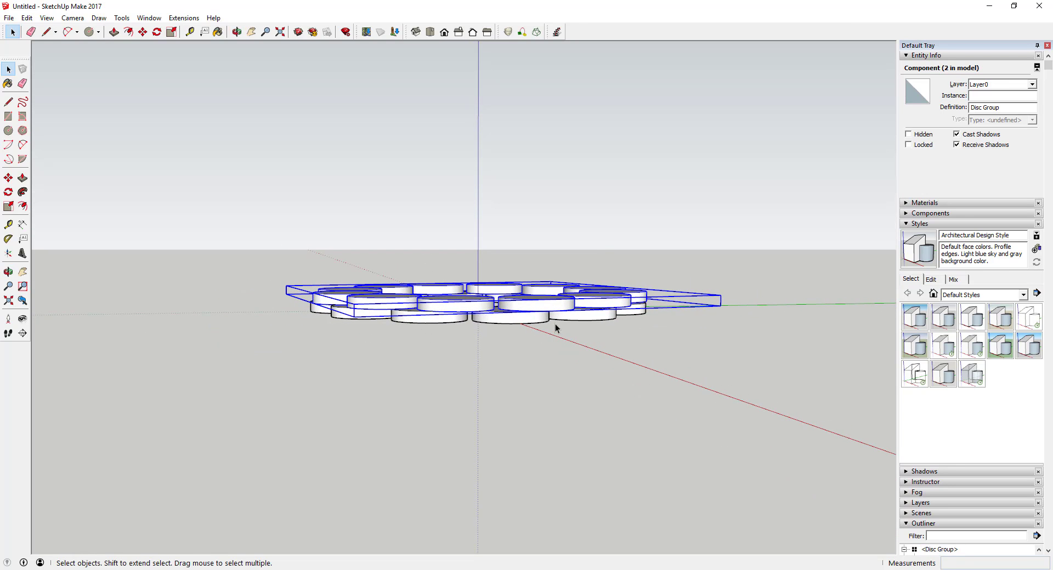
pyautogui.moveTo(599, 355); pyautogui.dragTo(588, 387, button='middle')
pyautogui.scroll(5, 594, 341)
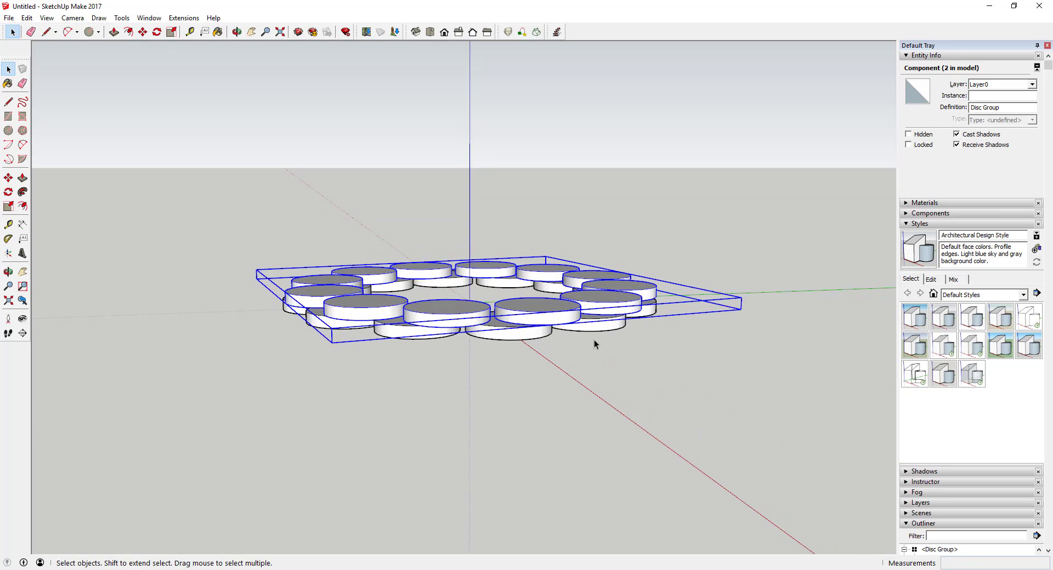
pyautogui.click(906, 204)
pyautogui.click(962, 274)
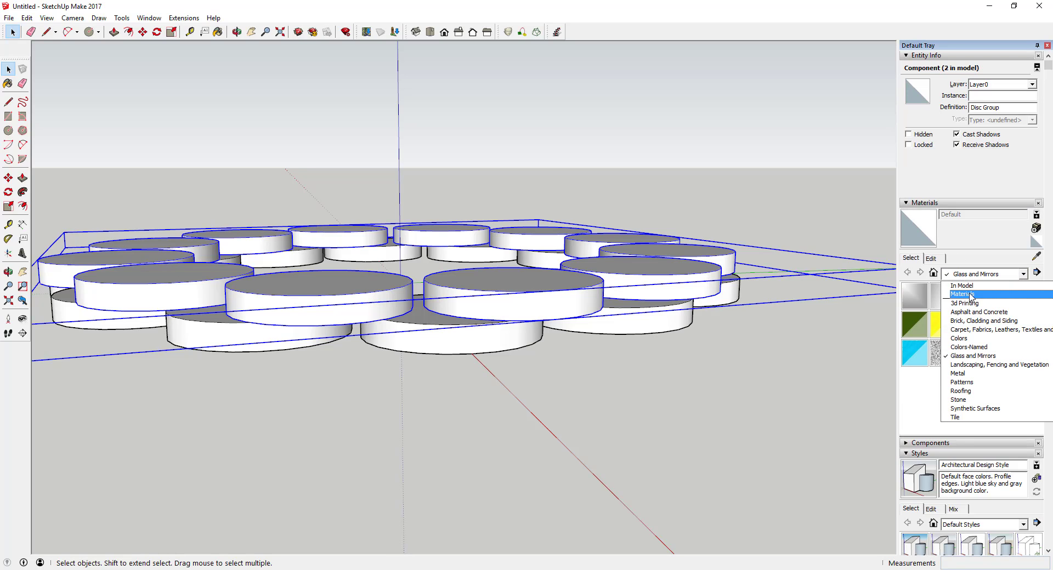
pyautogui.click(968, 340)
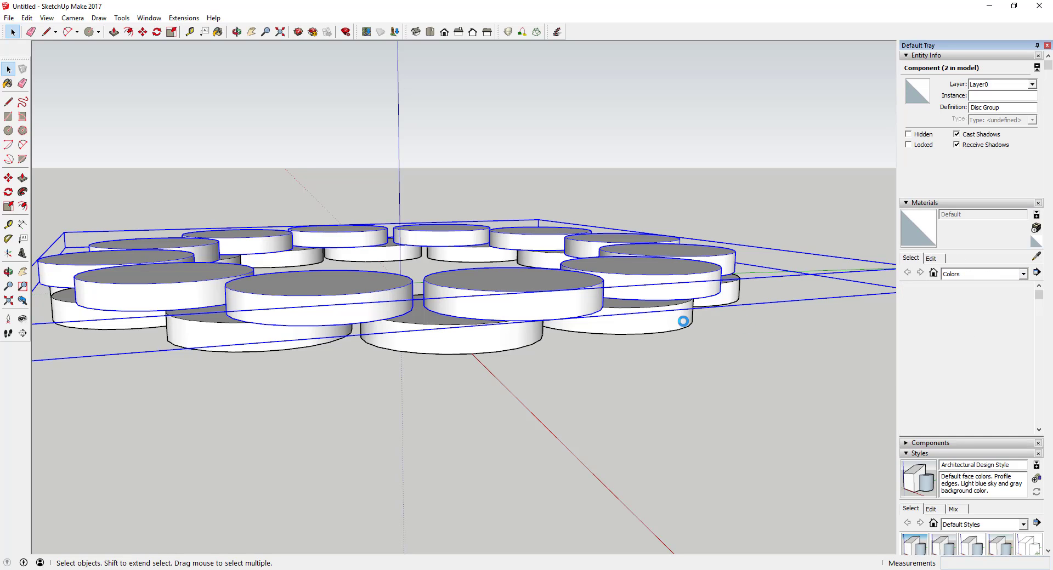
pyautogui.click(914, 324)
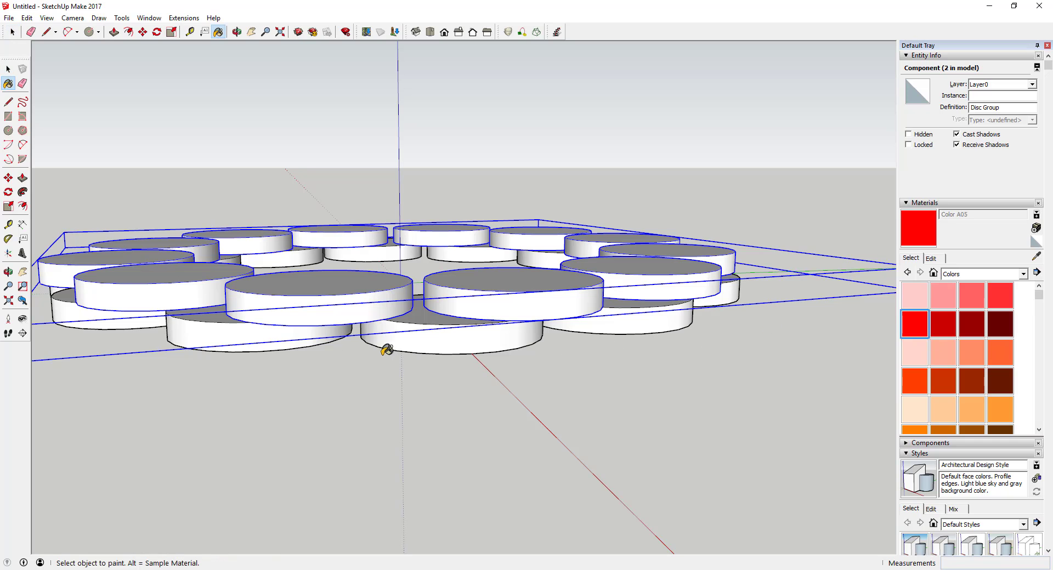
# - Open the lower ring component for editing and select one of its front discs
pyautogui.press('space')
pyautogui.moveTo(296, 344)
pyautogui.mouseDown(button='middle')
pyautogui.moveTo(279, 338)
pyautogui.moveTo(421, 333)
pyautogui.mouseUp(button='middle')
pyautogui.doubleClick(421, 332)
pyautogui.click(419, 327)
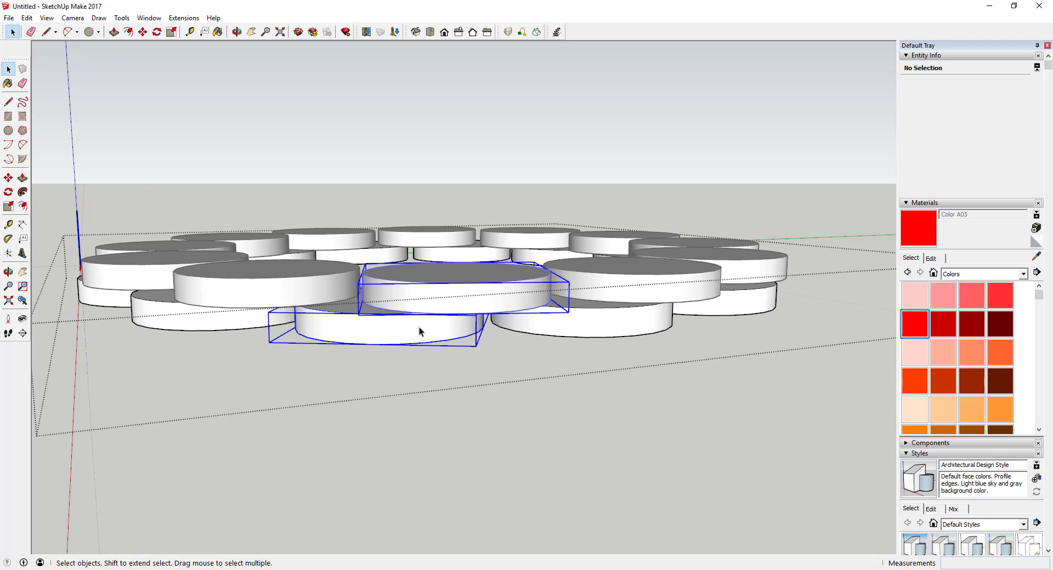
pyautogui.press('m')
pyautogui.click(419, 327)
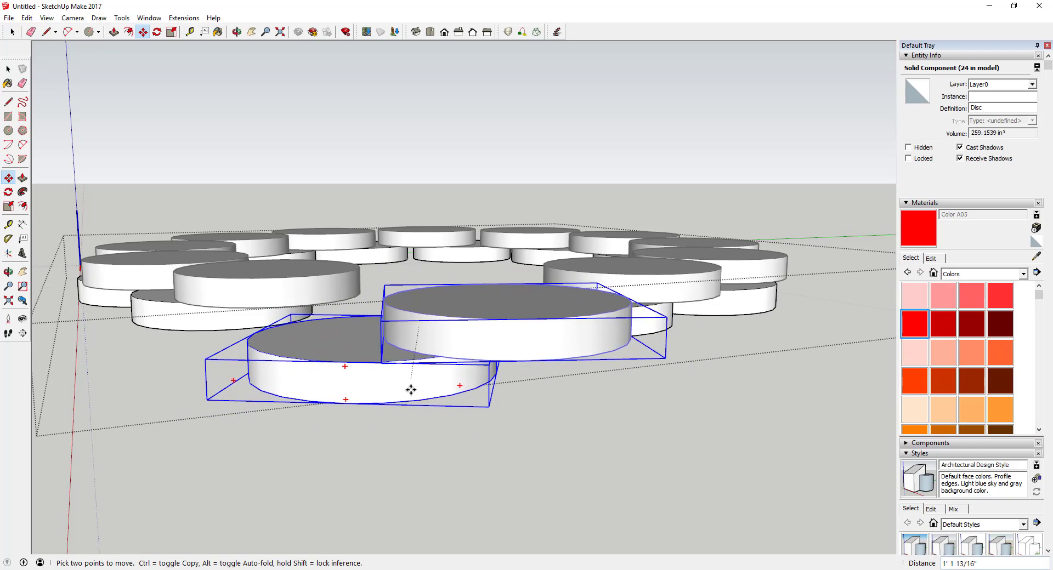
pyautogui.press('space')
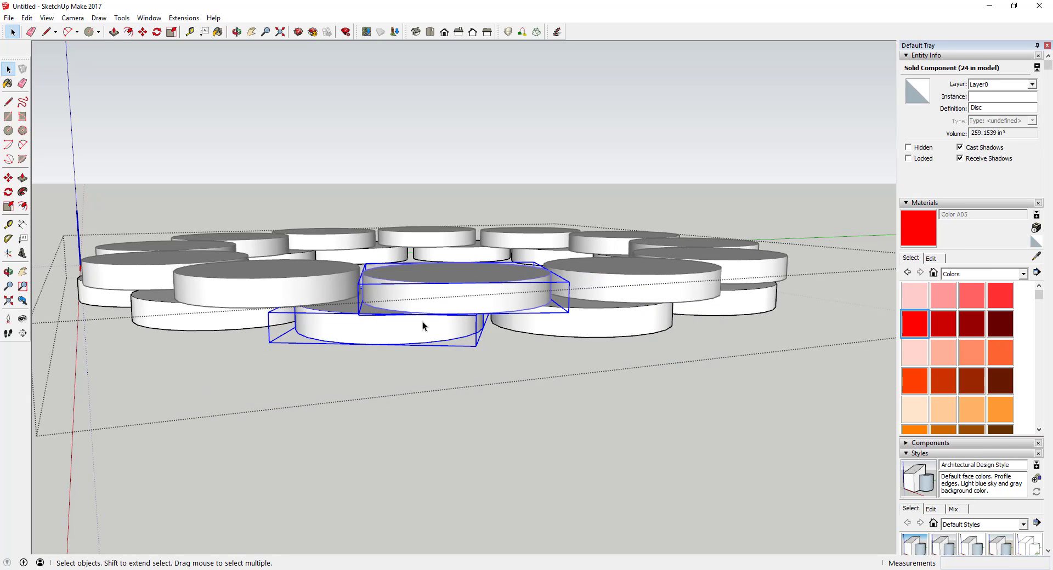
# - Paint the selected front disc red with Color A05 inside the ring component
pyautogui.click(918, 232)
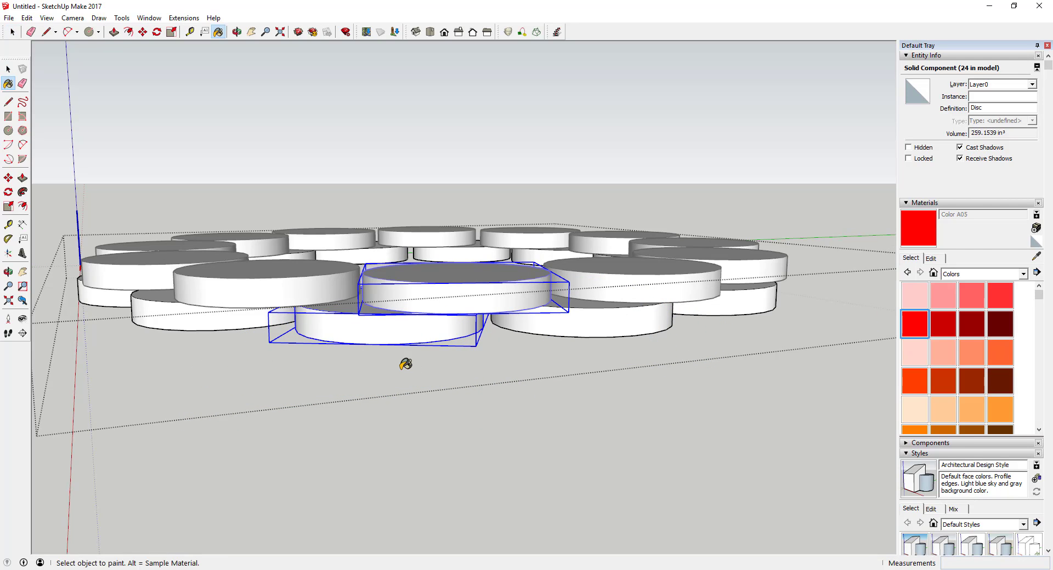
pyautogui.click(403, 329)
pyautogui.moveTo(404, 324)
pyautogui.mouseDown(button='middle')
pyautogui.moveTo(564, 355)
pyautogui.moveTo(392, 288)
pyautogui.mouseUp(button='middle')
pyautogui.press('space')
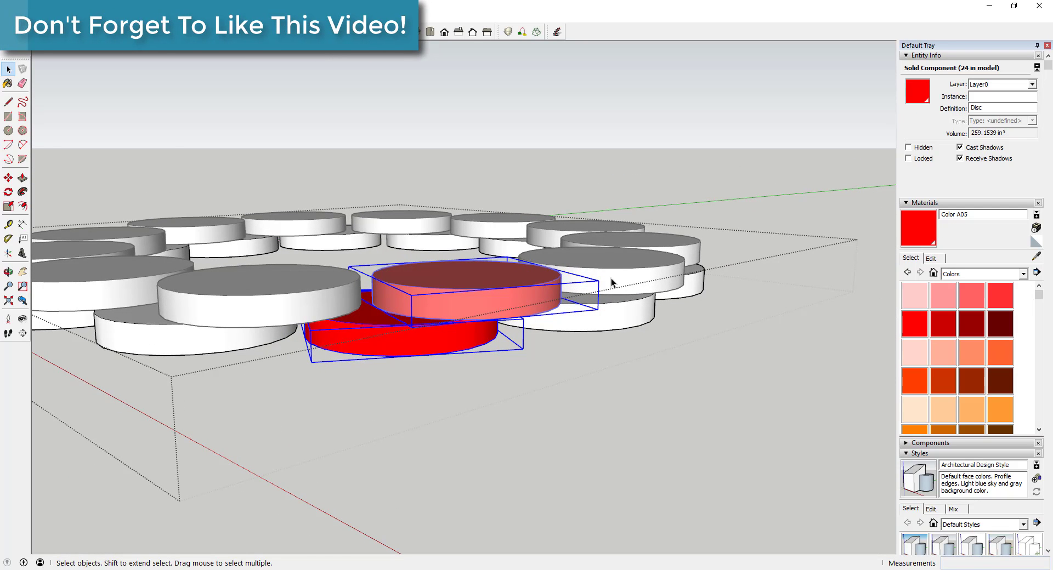
pyautogui.moveTo(509, 303); pyautogui.dragTo(476, 286, button='middle')
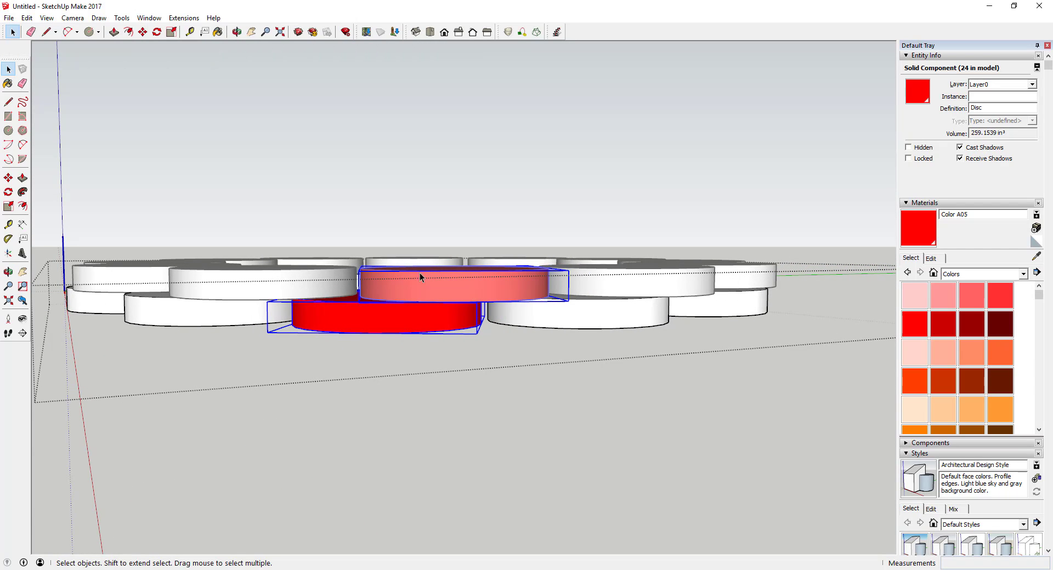
pyautogui.moveTo(393, 292); pyautogui.dragTo(375, 341, button='middle')
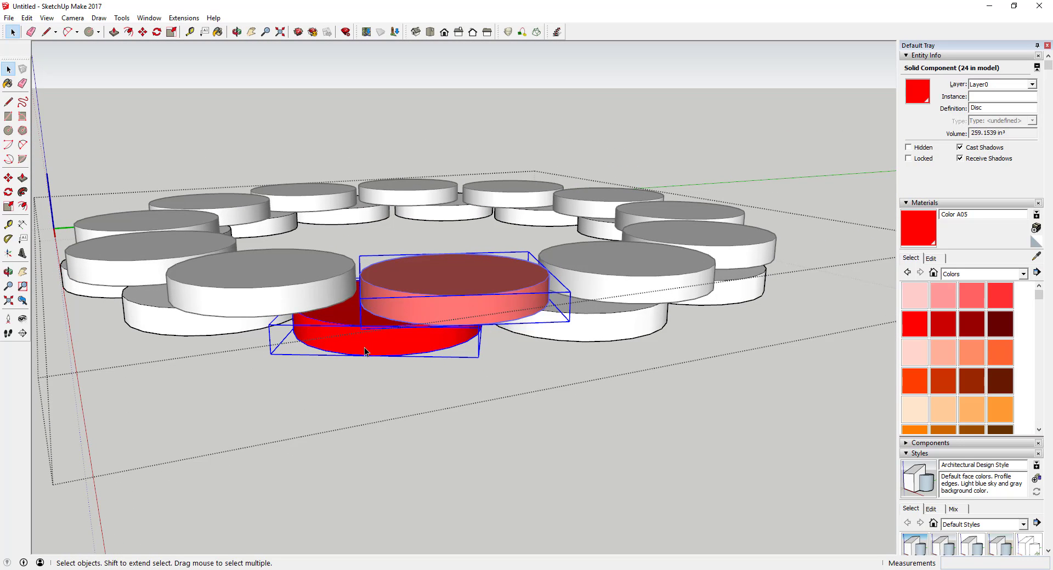
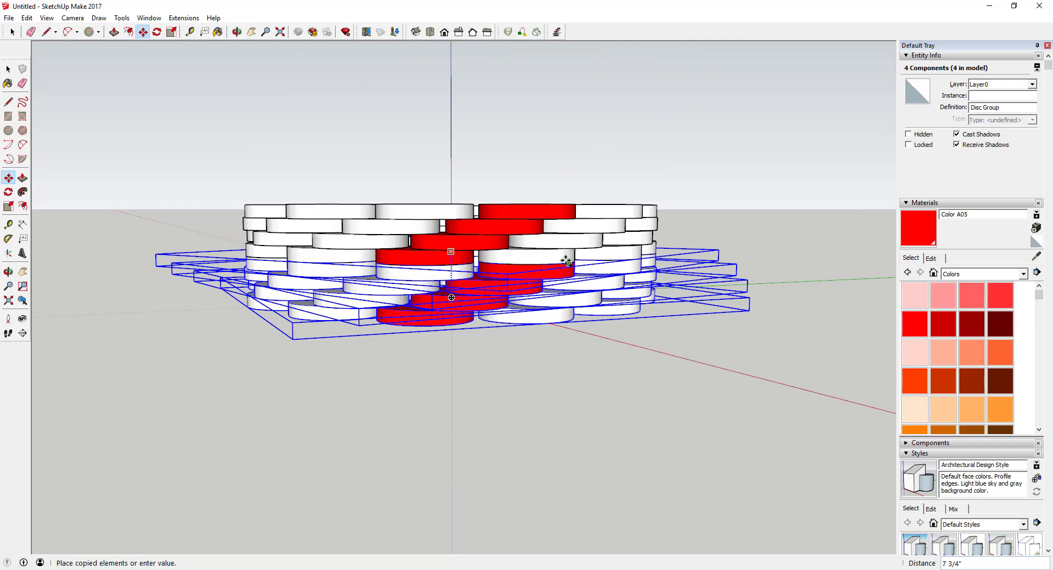
# - Place a copy of the four stacked rings 7 3/4" up the blue axis and rotate it 30 degrees around the origin
pyautogui.click(564, 258)
pyautogui.moveTo(564, 258); pyautogui.dragTo(503, 342, button='middle')
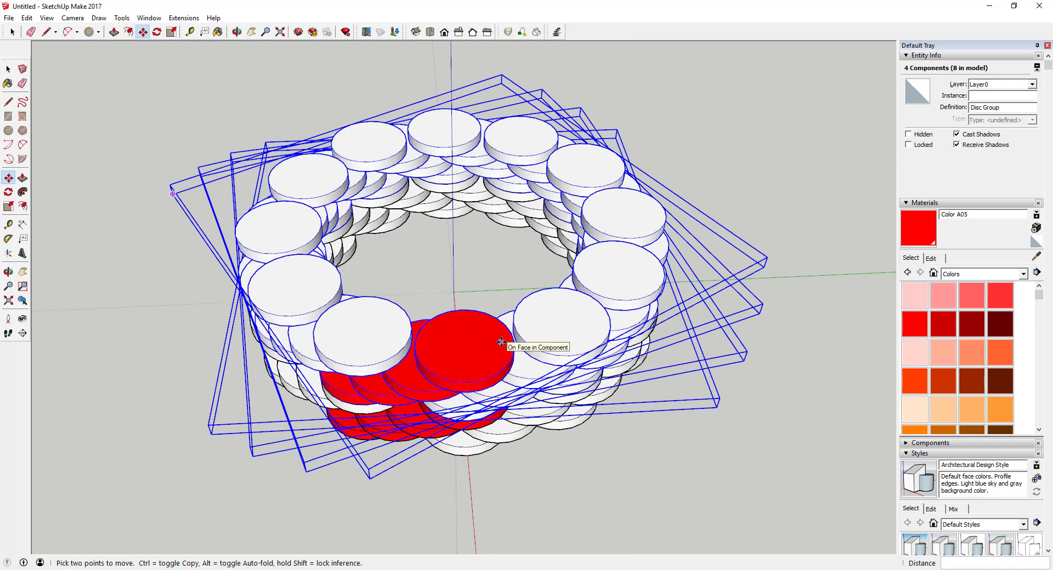
pyautogui.press('q')
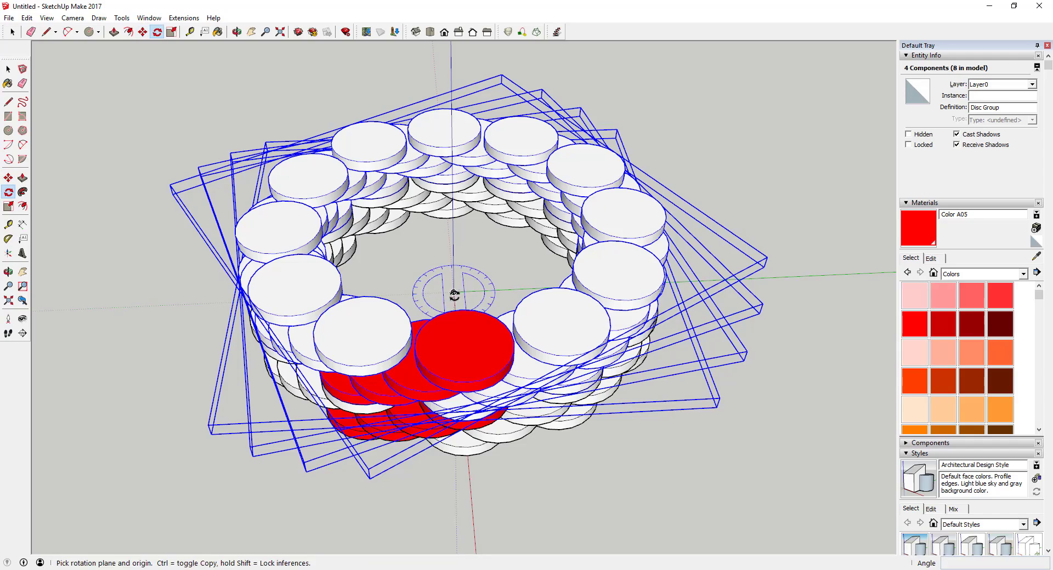
pyautogui.click(474, 533)
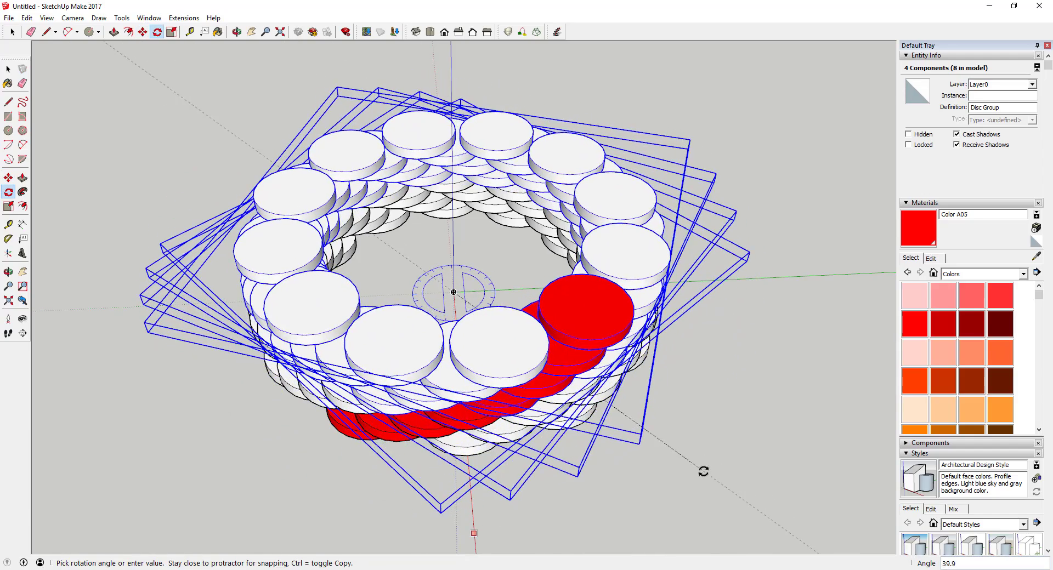
pyautogui.click(705, 470)
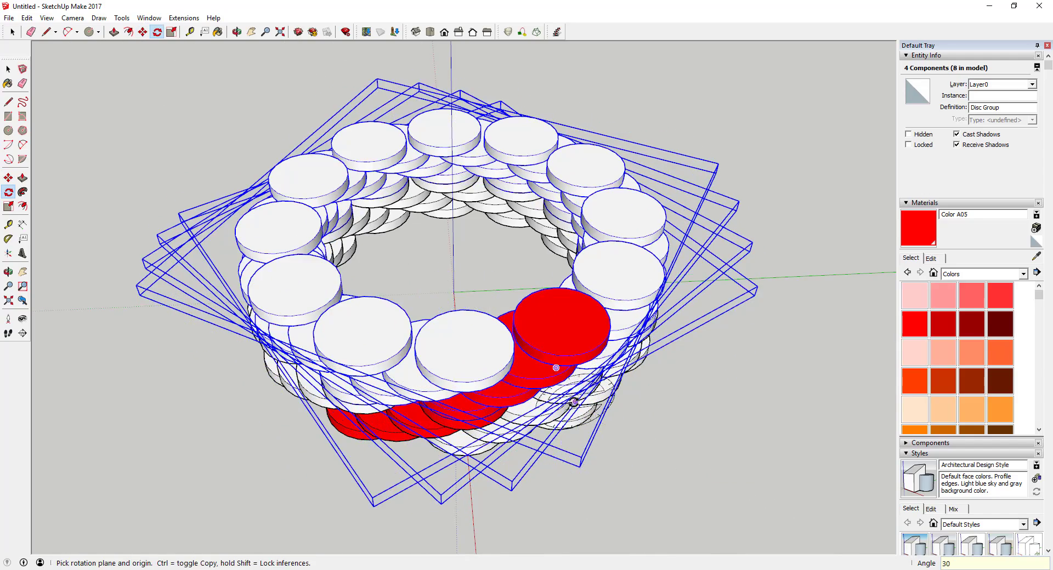
pyautogui.press('o')
pyautogui.moveTo(704, 470); pyautogui.dragTo(573, 164)
pyautogui.press('space')
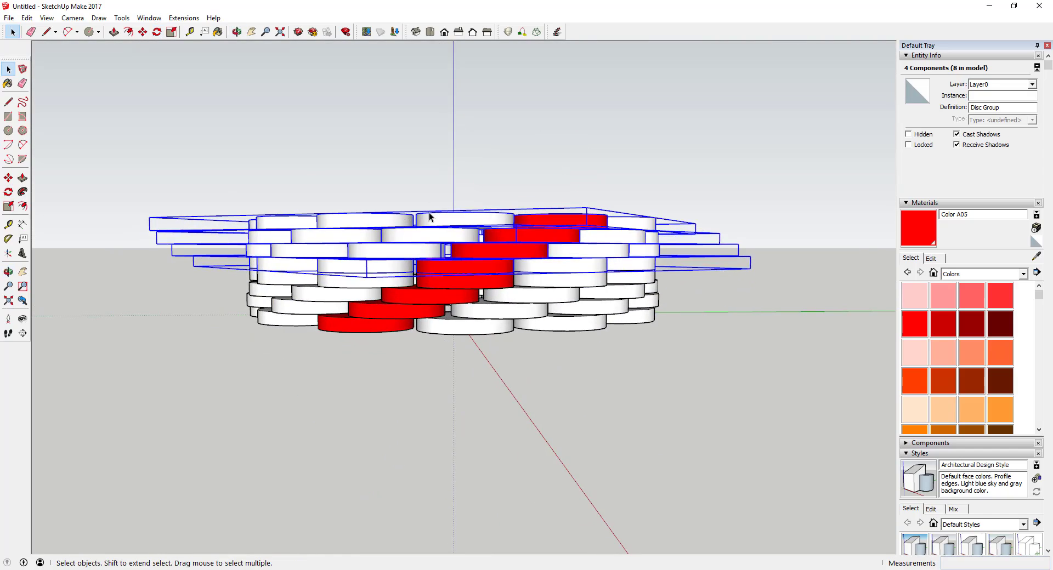
# - Rotate the upper four rings slightly further around the origin from the red axis to continue the red disc spiral
pyautogui.moveTo(432, 217); pyautogui.dragTo(524, 298, button='middle')
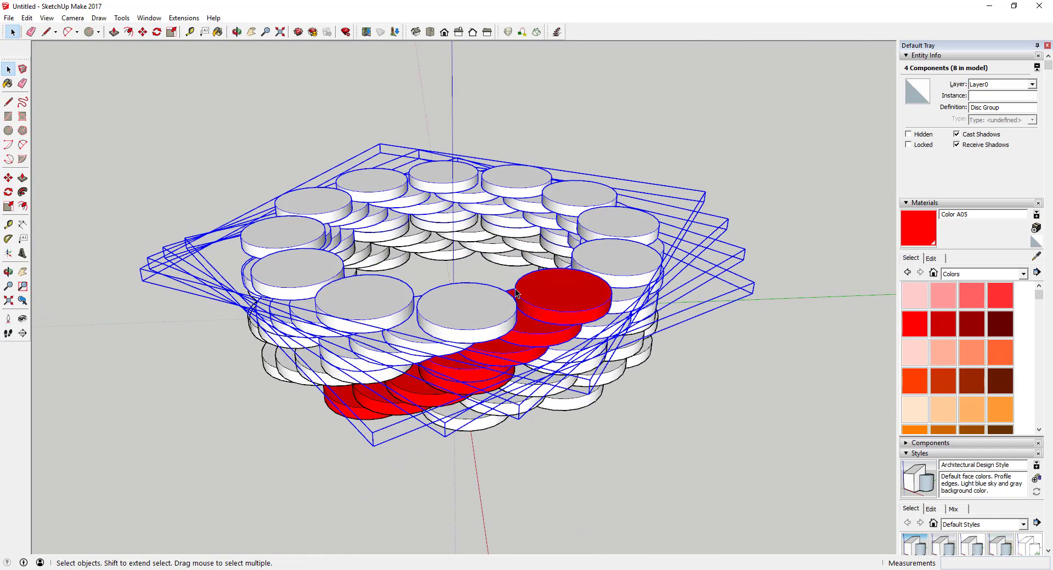
pyautogui.moveTo(453, 265); pyautogui.dragTo(448, 305, button='middle')
pyautogui.press('q')
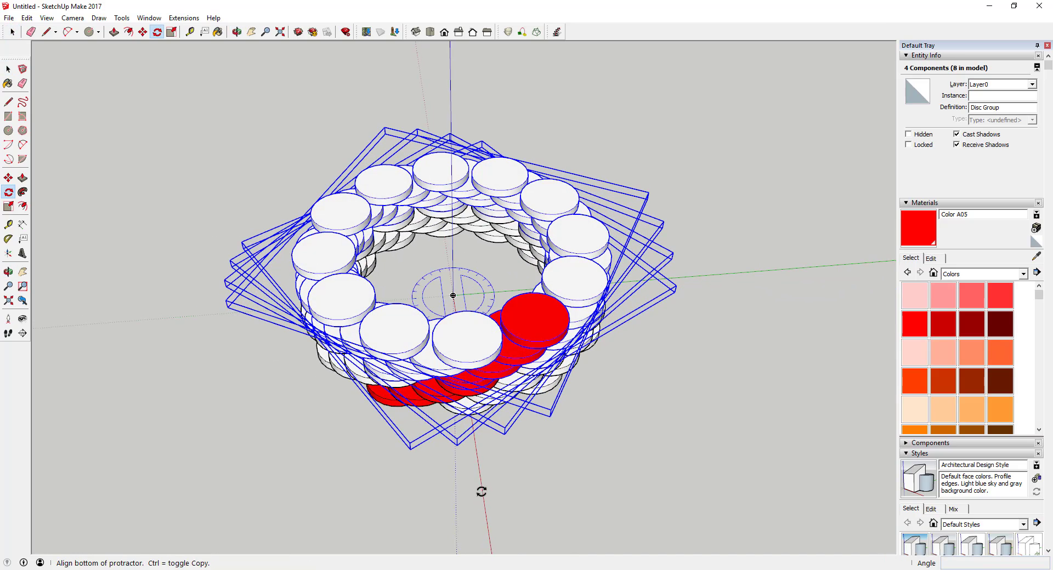
pyautogui.click(482, 491)
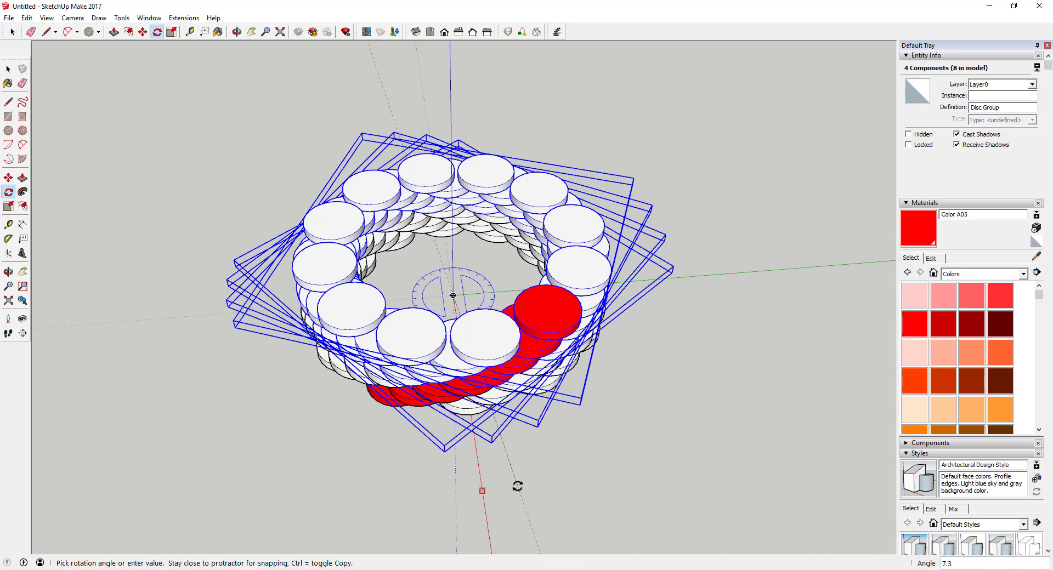
pyautogui.press('Return')
# - Select all eight rings and copy them up the blue axis so the copy sits on top of the existing stack
pyautogui.moveTo(534, 434); pyautogui.dragTo(379, 241, button='middle')
pyautogui.press('space')
pyautogui.moveTo(251, 198); pyautogui.dragTo(779, 376)
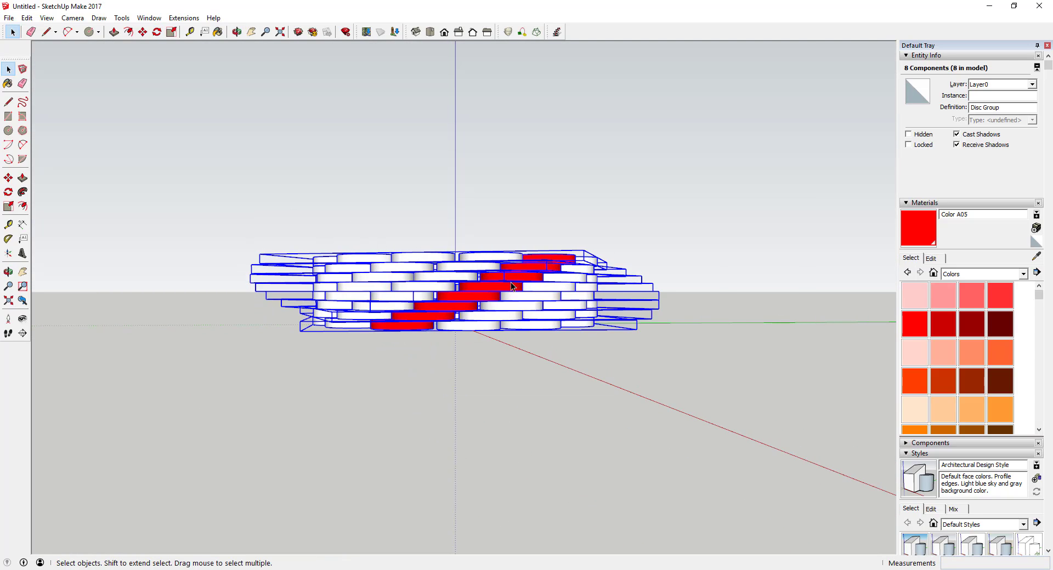
pyautogui.moveTo(554, 265); pyautogui.dragTo(538, 508, button='middle')
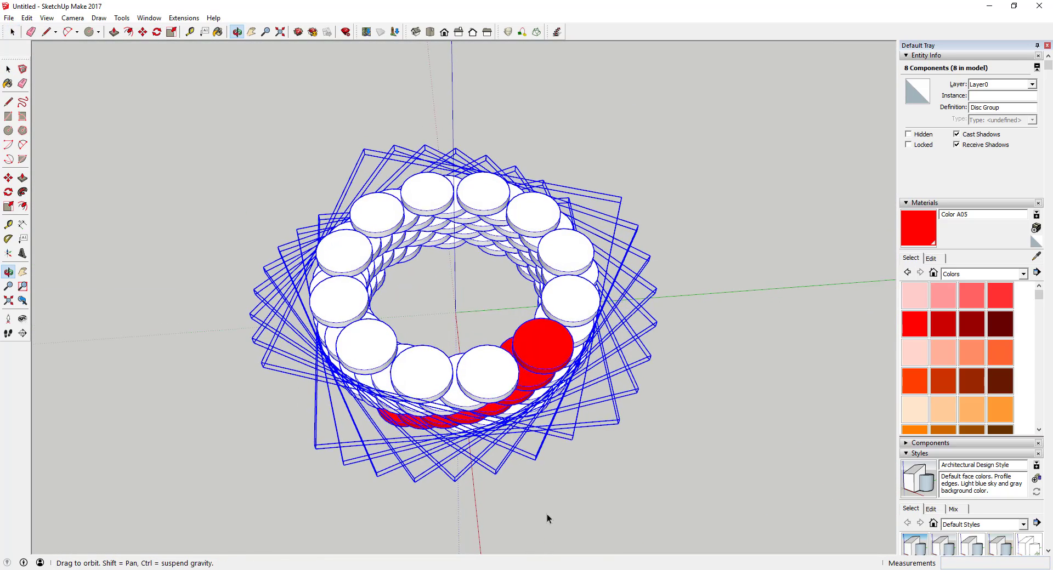
pyautogui.press('m')
pyautogui.press('ctrl')
pyautogui.click(455, 311)
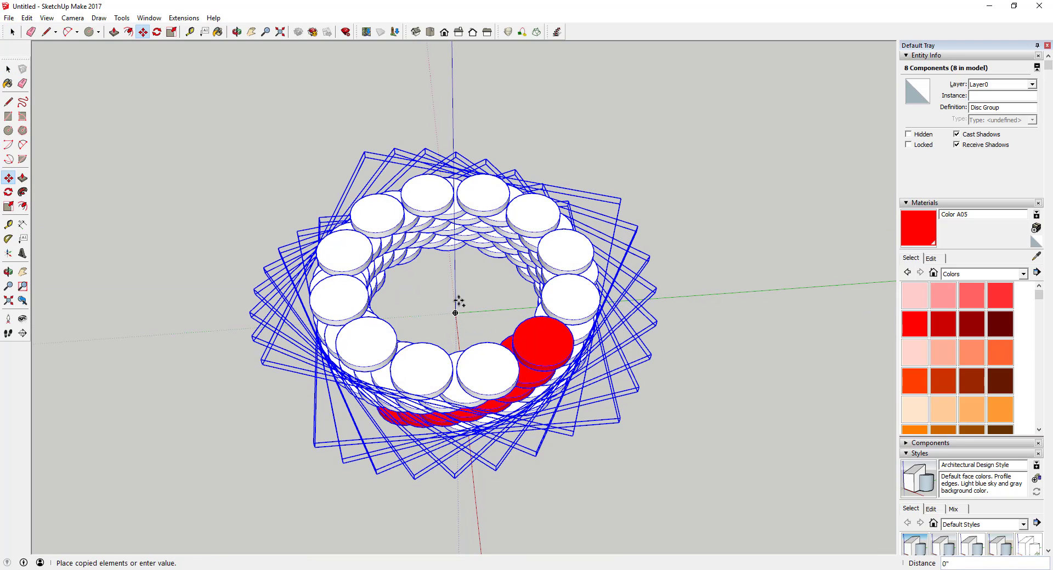
pyautogui.moveTo(459, 301); pyautogui.dragTo(462, 153, button='middle')
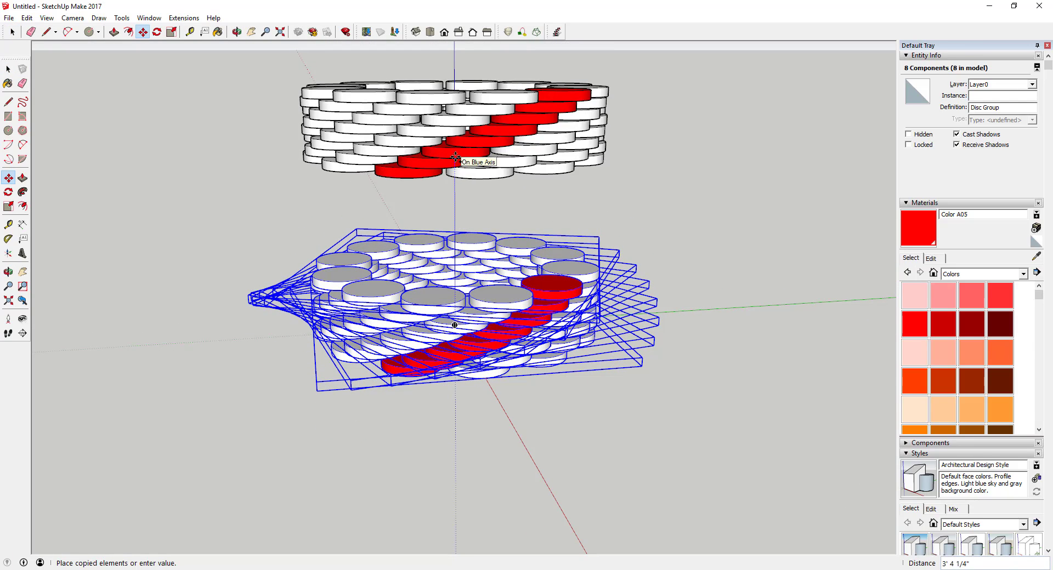
pyautogui.click(579, 287)
# - Rotate the copied upper eight rings 80 degrees around the origin to continue the red disc spiral
pyautogui.moveTo(579, 287); pyautogui.dragTo(458, 305, button='middle')
pyautogui.press('q')
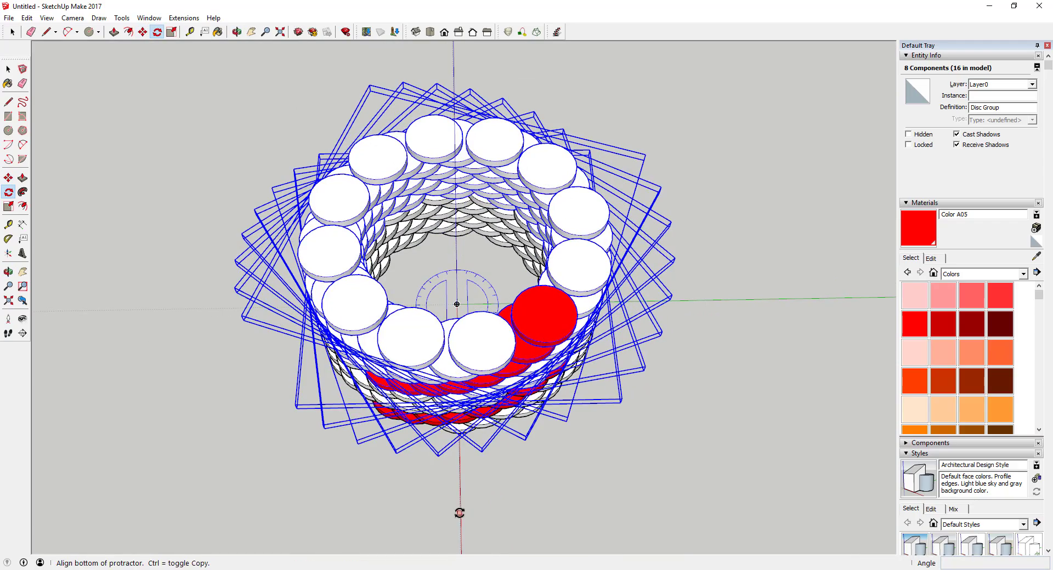
pyautogui.moveTo(459, 513); pyautogui.dragTo(679, 174, button='middle')
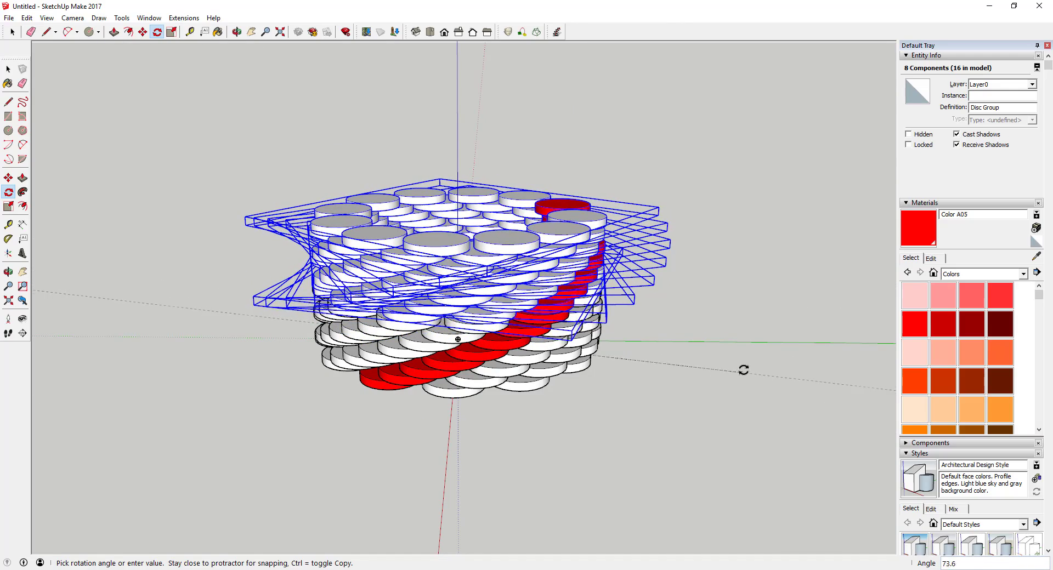
pyautogui.press('Return')
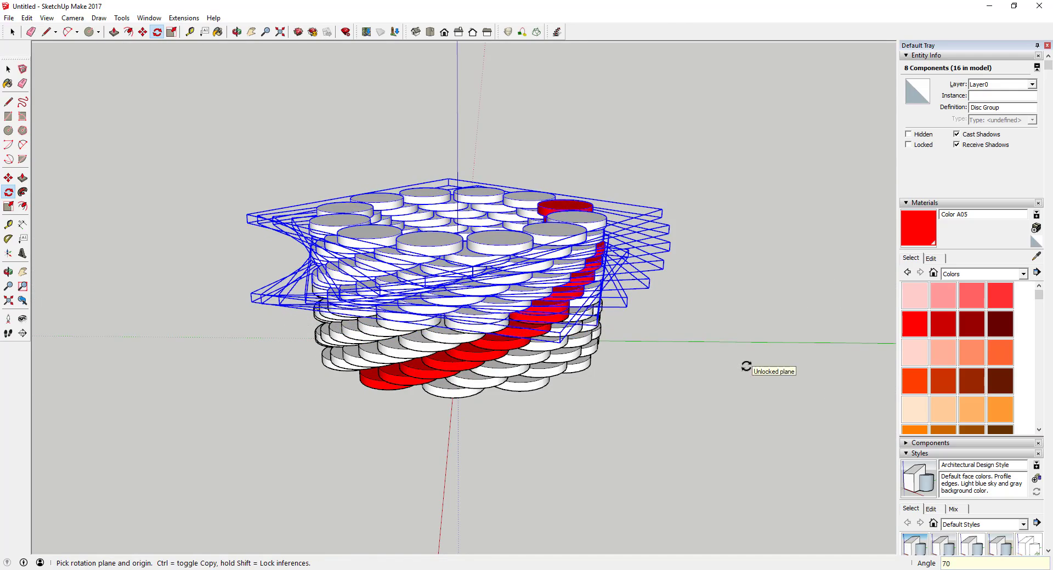
pyautogui.write('80')
pyautogui.press('Return')
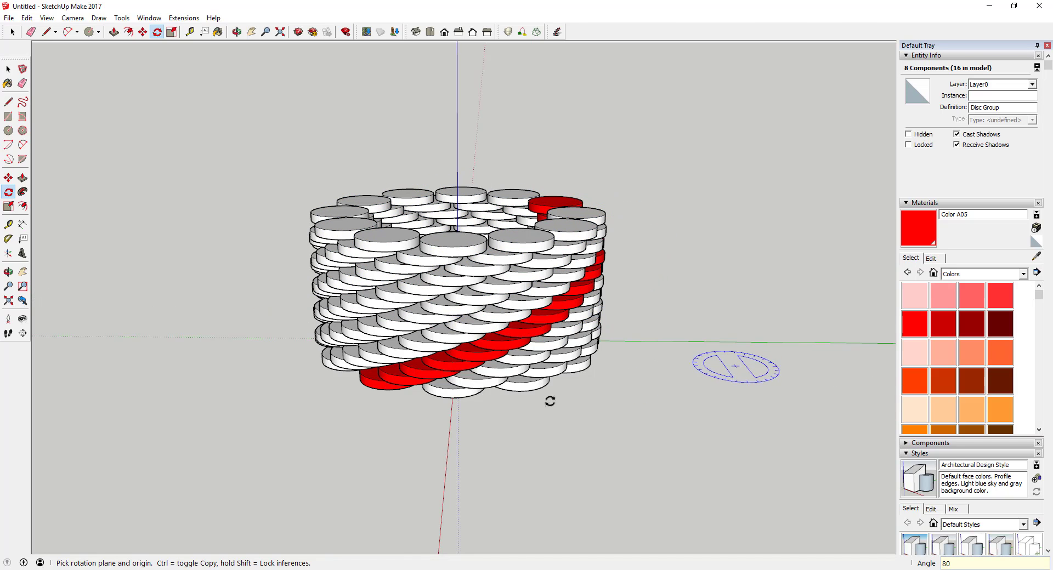
# - Select all 16 rings and copy them up the blue axis so the copy sits on top of the existing stack
pyautogui.moveTo(550, 401); pyautogui.dragTo(470, 314, button='middle')
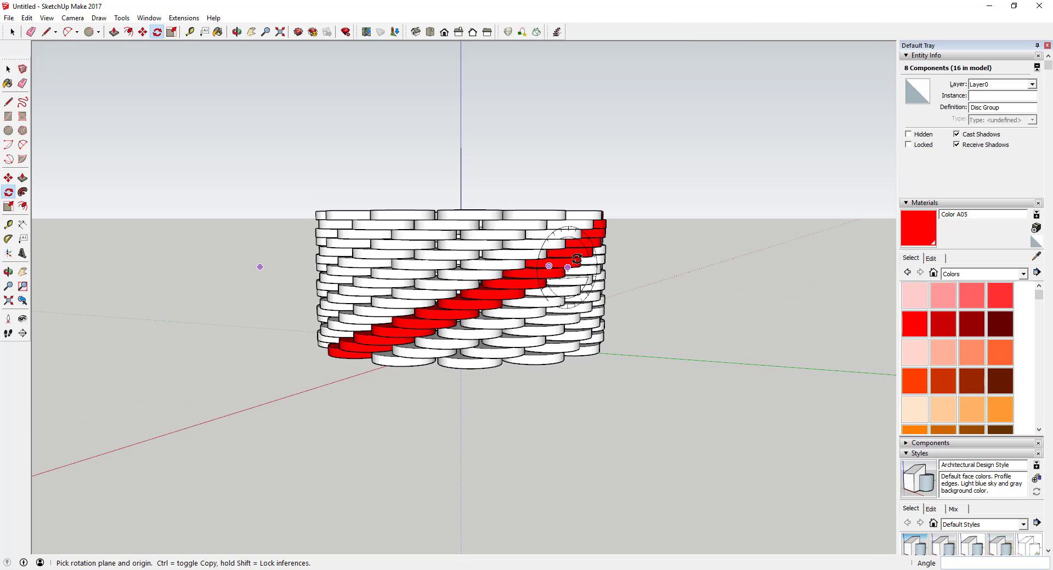
pyautogui.moveTo(596, 227); pyautogui.dragTo(565, 376, button='middle')
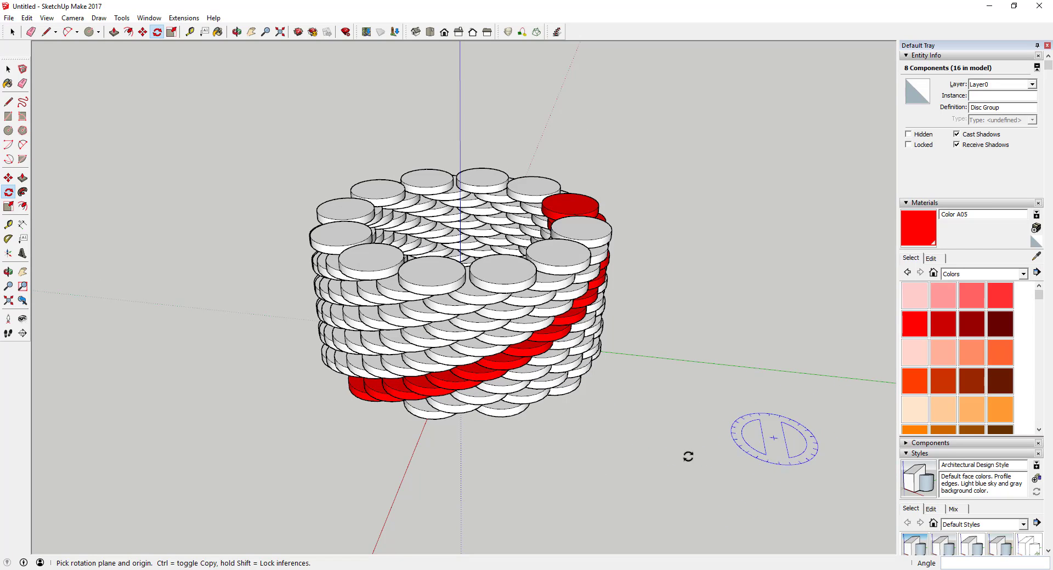
pyautogui.press('space')
pyautogui.moveTo(661, 453); pyautogui.dragTo(583, 428, button='middle')
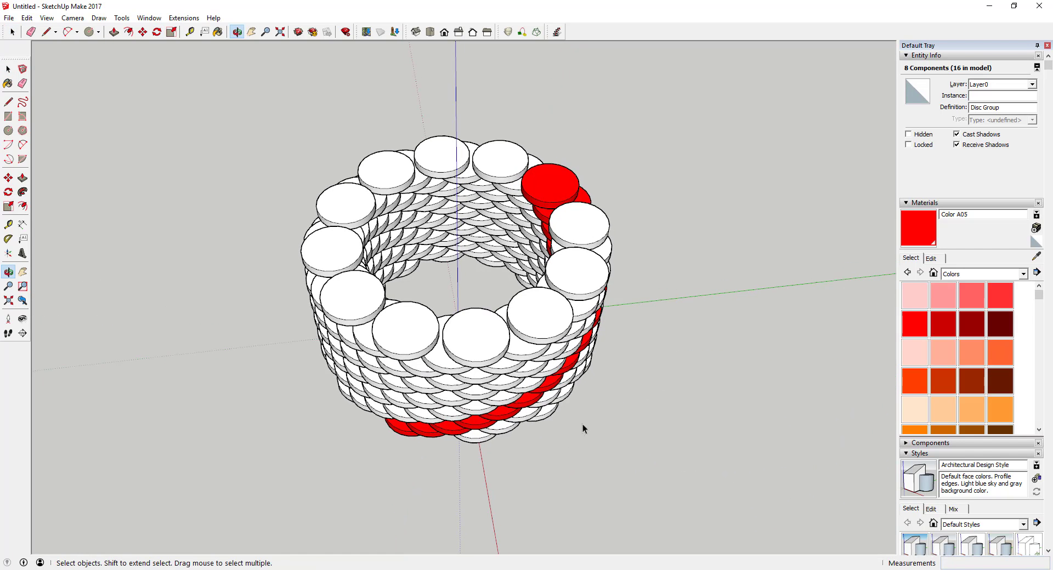
pyautogui.moveTo(217, 86); pyautogui.dragTo(785, 557)
pyautogui.moveTo(536, 336); pyautogui.dragTo(515, 367, button='middle')
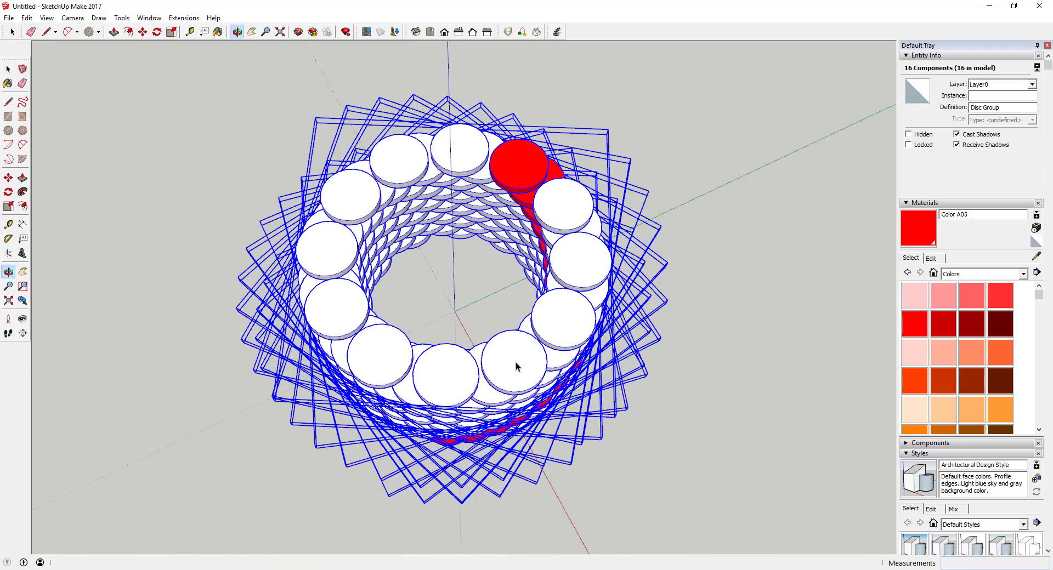
pyautogui.press('q')
pyautogui.press('m')
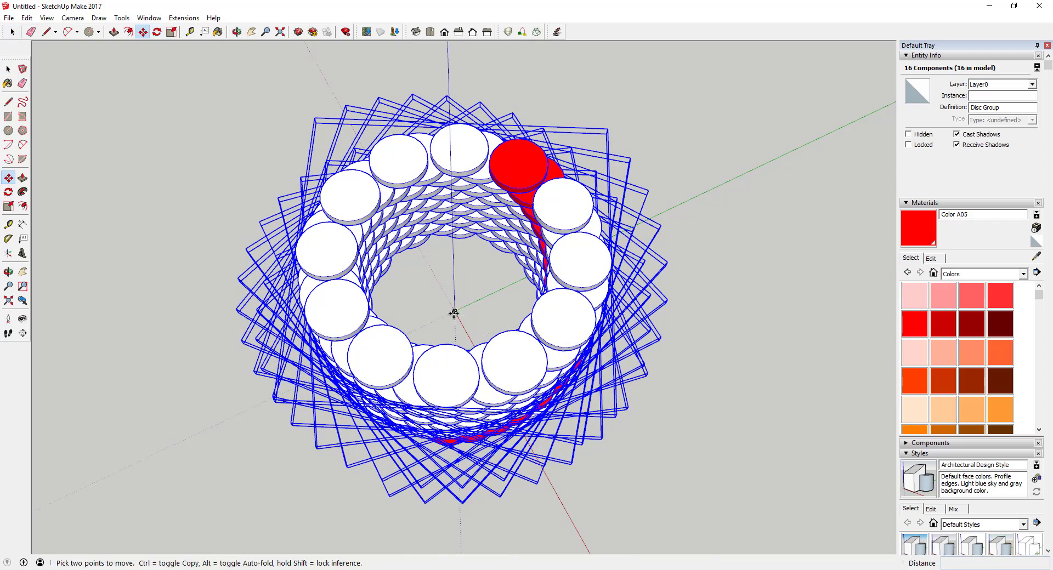
pyautogui.moveTo(453, 312); pyautogui.dragTo(446, 91, button='middle')
pyautogui.click(446, 92)
pyautogui.press('ctrl')
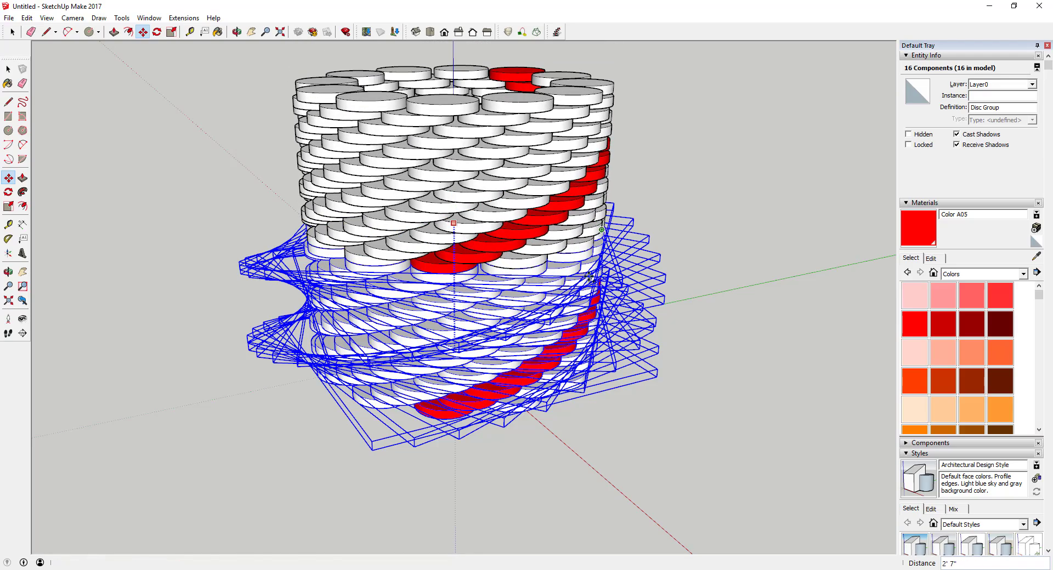
pyautogui.click(590, 276)
pyautogui.moveTo(590, 276); pyautogui.dragTo(476, 318, button='middle')
pyautogui.press('q')
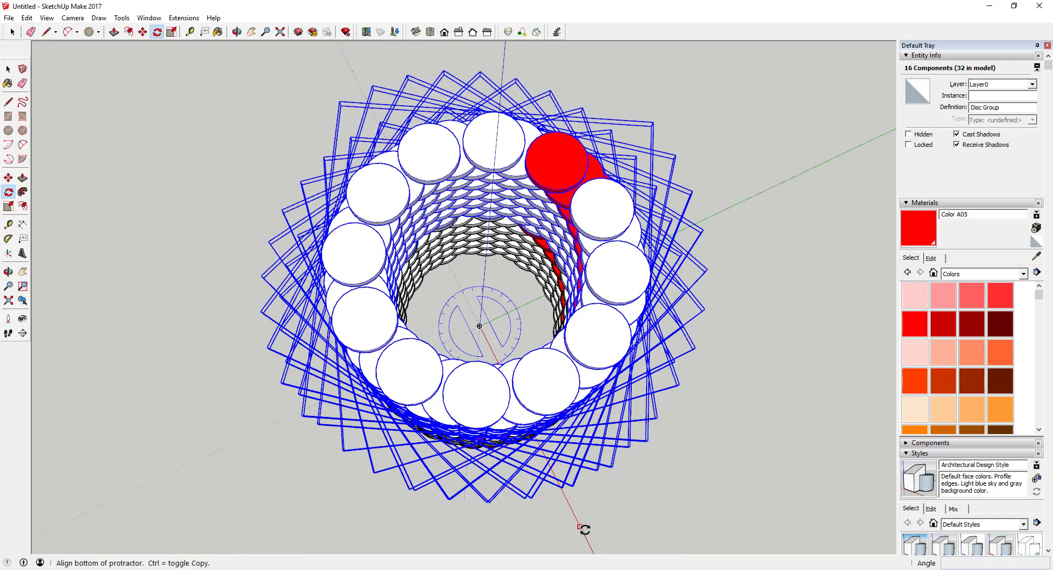
pyautogui.moveTo(470, 313); pyautogui.dragTo(481, 415, button='middle')
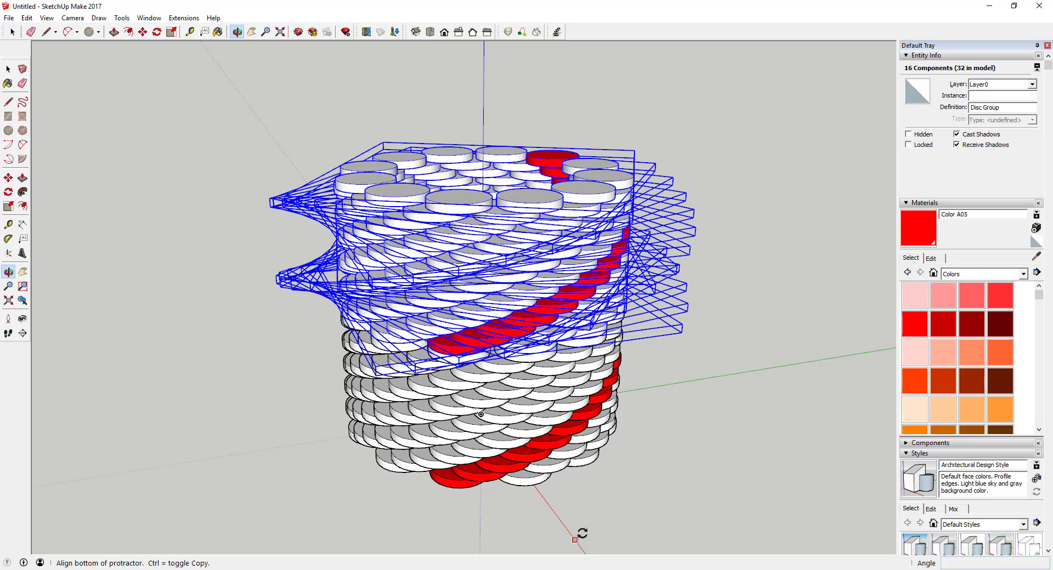
pyautogui.click(579, 534)
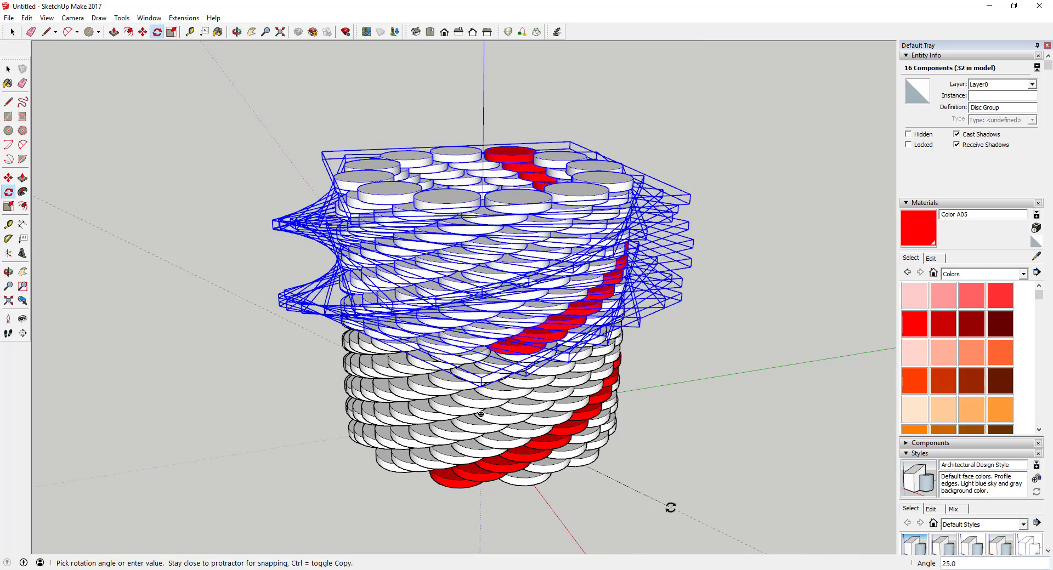
pyautogui.press('space')
# - Rotate the upper 16 rings 160 degrees around the origin from the red axis to continue the red spiral
pyautogui.press('q')
pyautogui.moveTo(535, 331); pyautogui.dragTo(483, 335, button='middle')
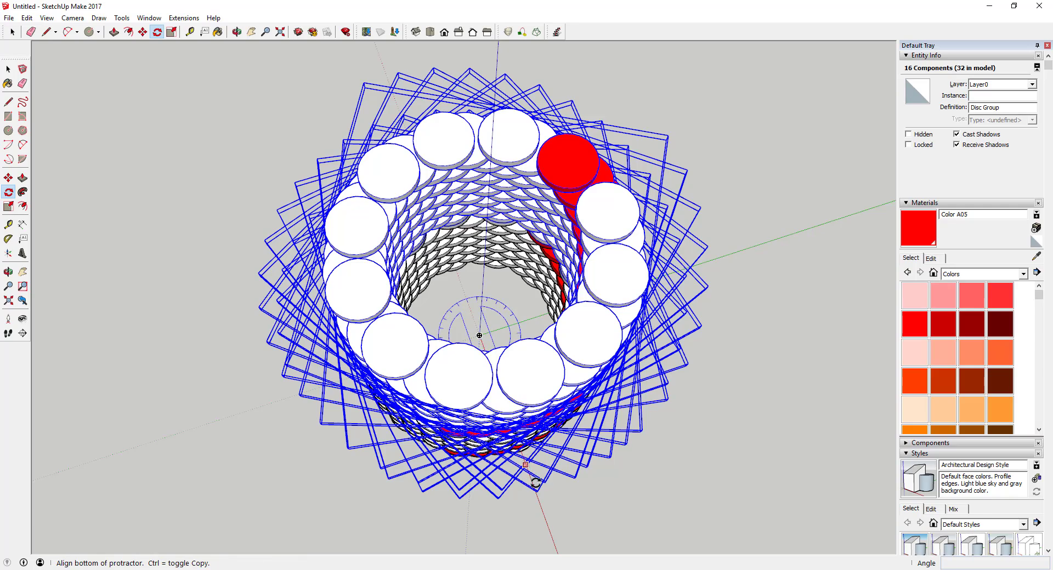
pyautogui.moveTo(536, 483); pyautogui.dragTo(486, 285, button='middle')
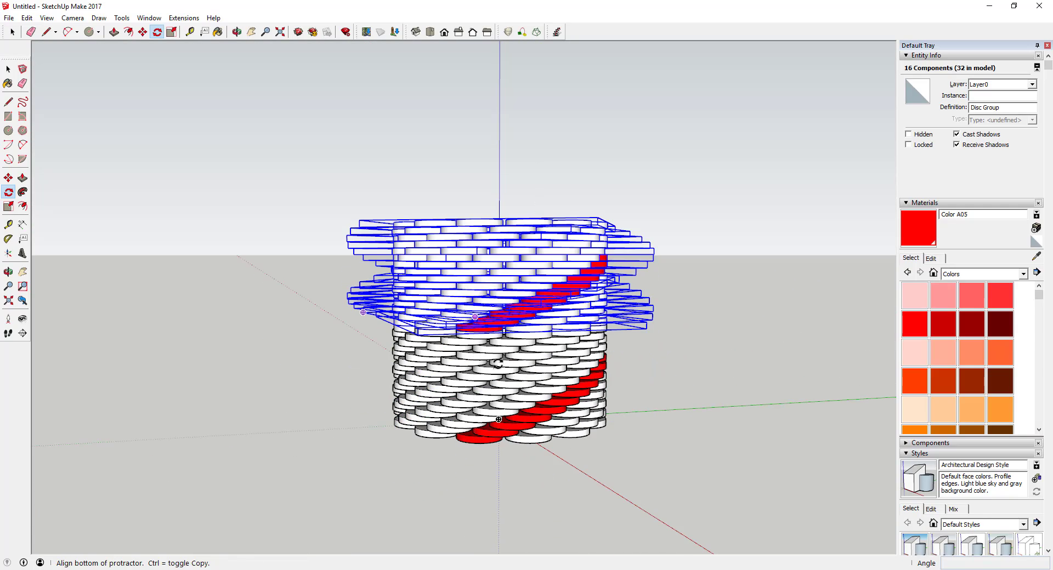
pyautogui.click(583, 473)
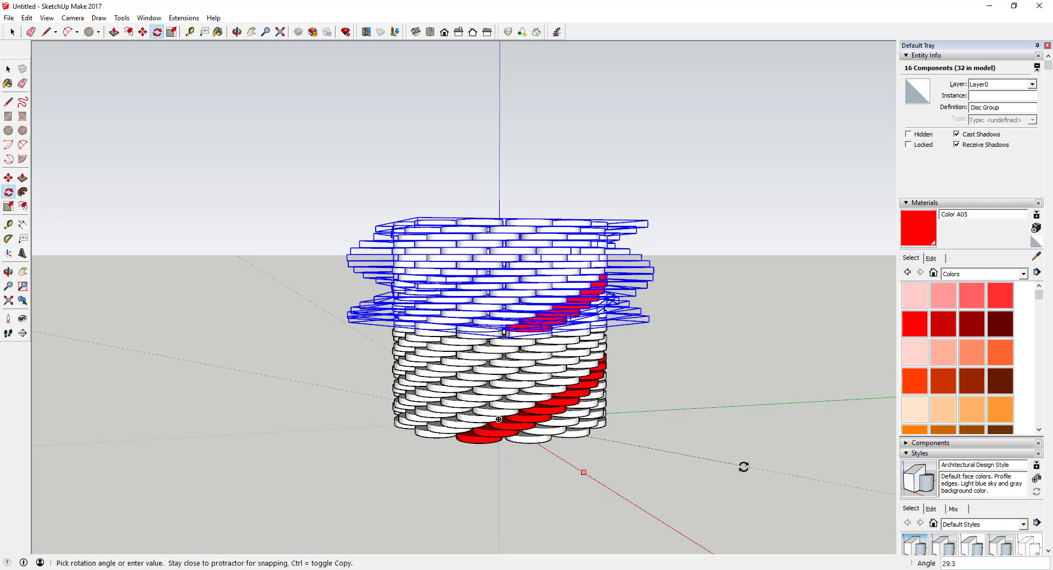
pyautogui.moveTo(743, 468); pyautogui.dragTo(174, 499, button='middle')
pyautogui.moveTo(619, 486); pyautogui.dragTo(536, 472, button='middle')
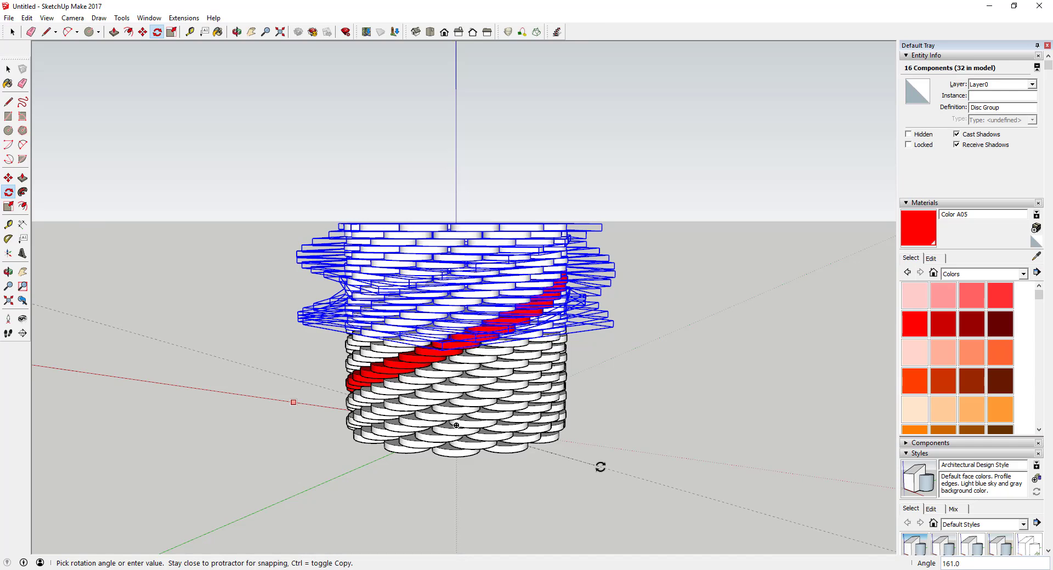
pyautogui.click(599, 467)
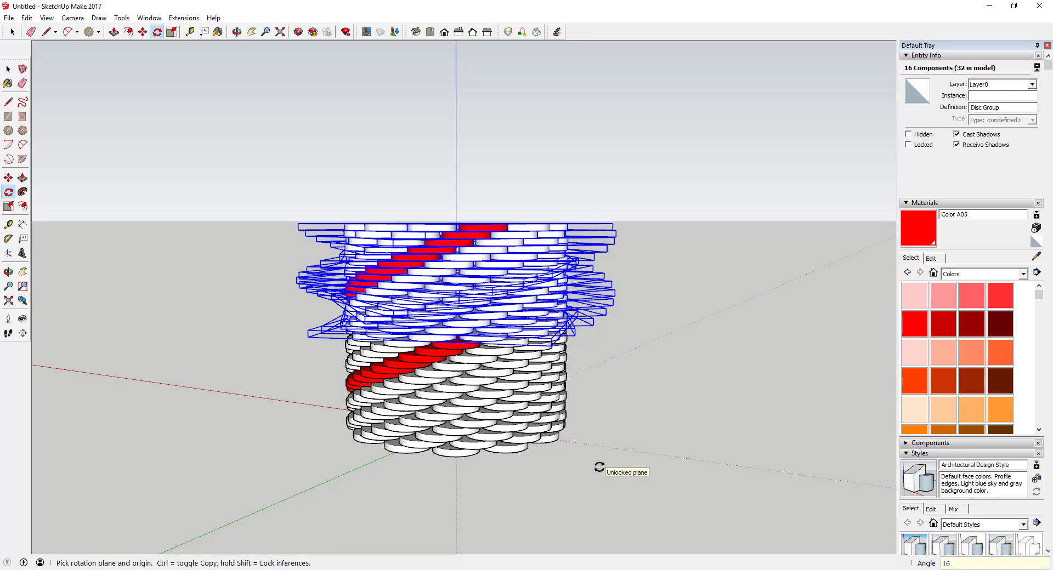
pyautogui.write('160')
pyautogui.press('Return')
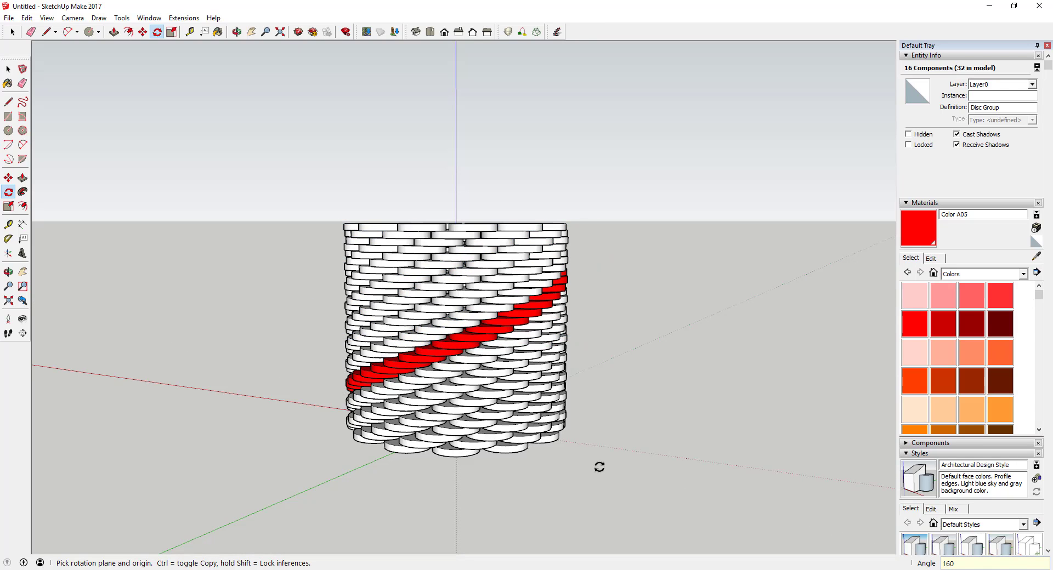
# - Select all 32 rings and copy them vertically onto the top of the existing stack
pyautogui.press('space')
pyautogui.moveTo(600, 467); pyautogui.dragTo(669, 405, button='middle')
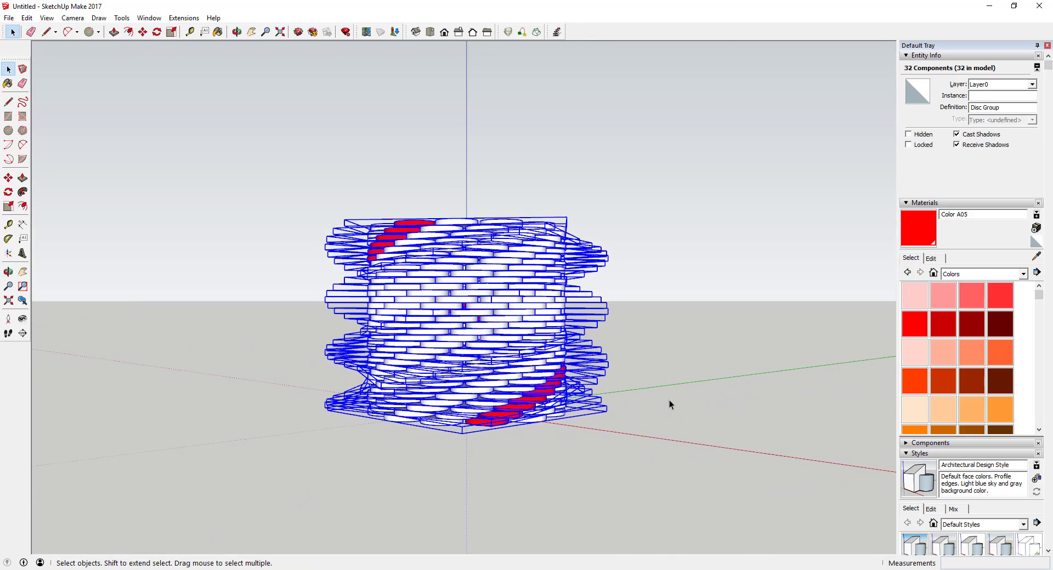
pyautogui.click(492, 425)
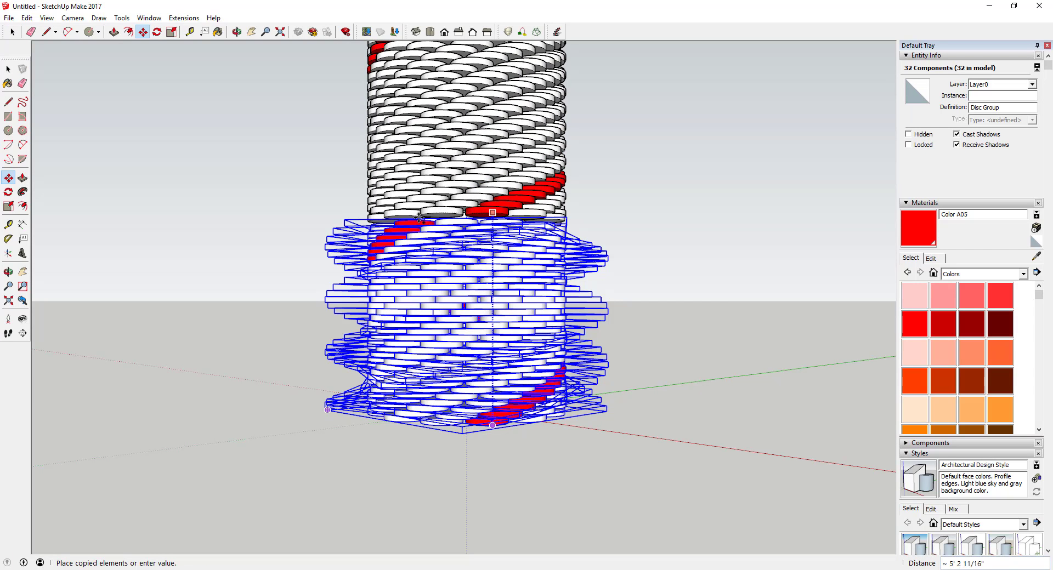
pyautogui.moveTo(496, 179); pyautogui.dragTo(540, 472, button='middle')
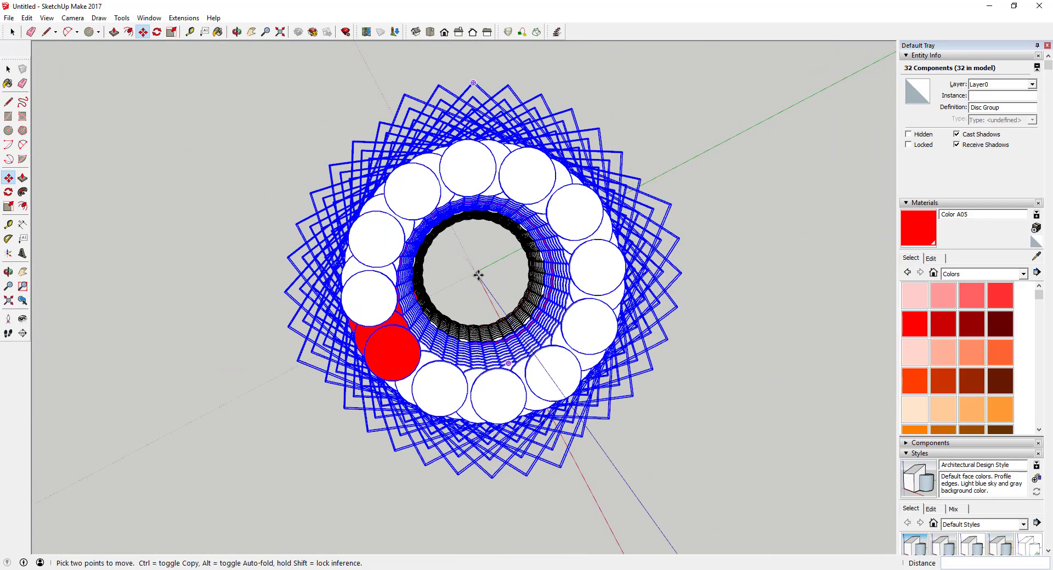
# - Rotate the upper 32 rings around the origin from the red axis until their red discs continue the lower spiral
pyautogui.press('q')
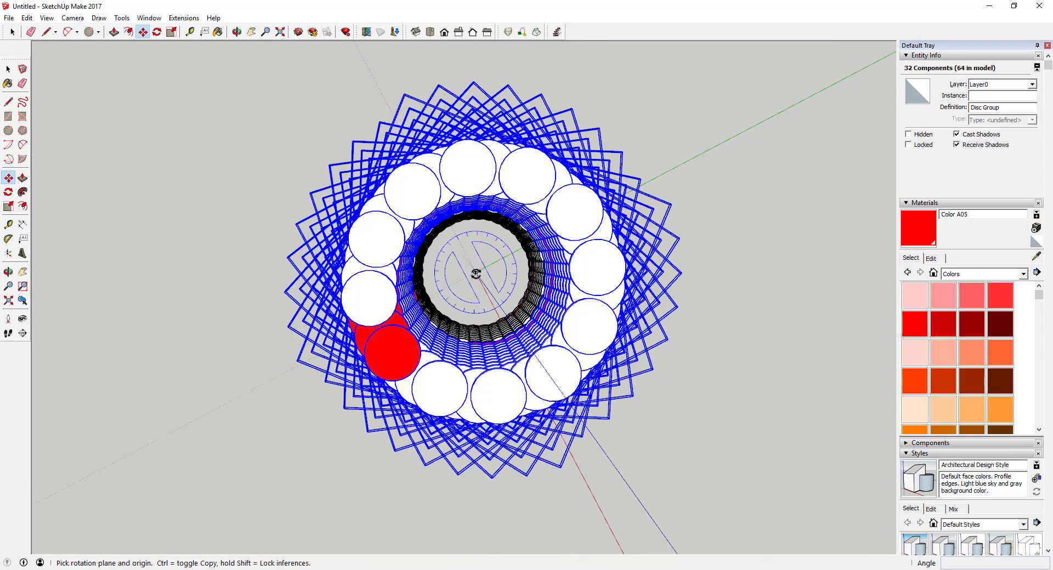
pyautogui.click(477, 273)
pyautogui.moveTo(548, 388); pyautogui.dragTo(600, 528, button='middle')
pyautogui.click(599, 524)
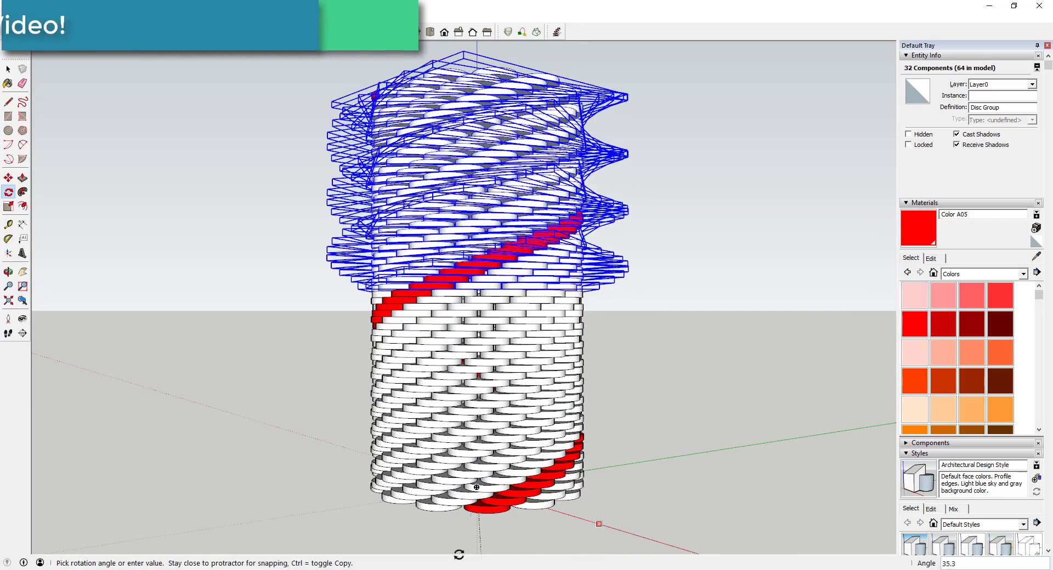
pyautogui.moveTo(458, 550); pyautogui.dragTo(515, 508, button='middle')
pyautogui.press('space')
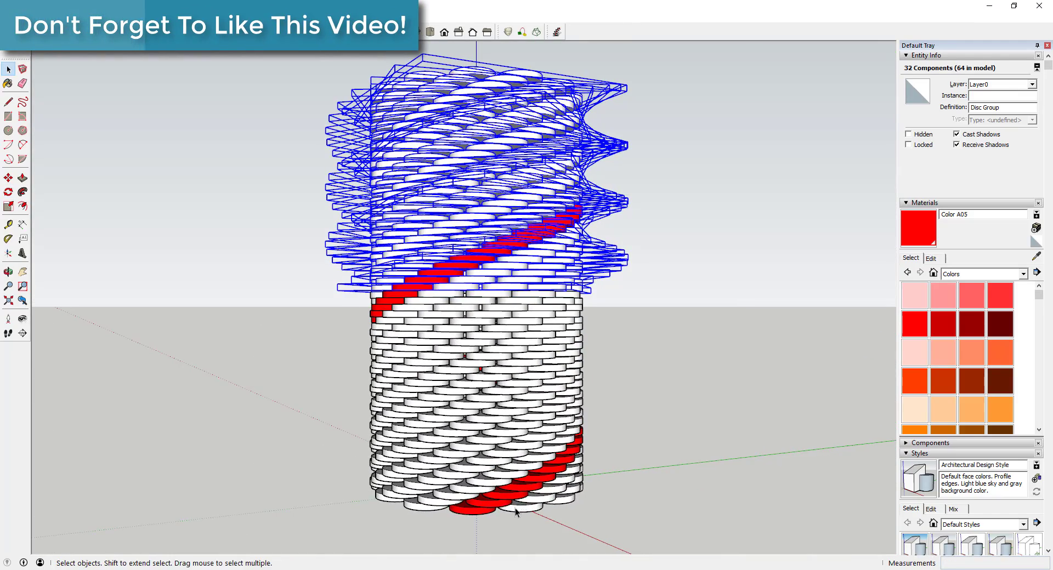
# - Draw a vertical reference line about 5' 7 13/16" long from the lowest red disc up to the red spiral directly above it
pyautogui.press('l')
pyautogui.click(471, 514)
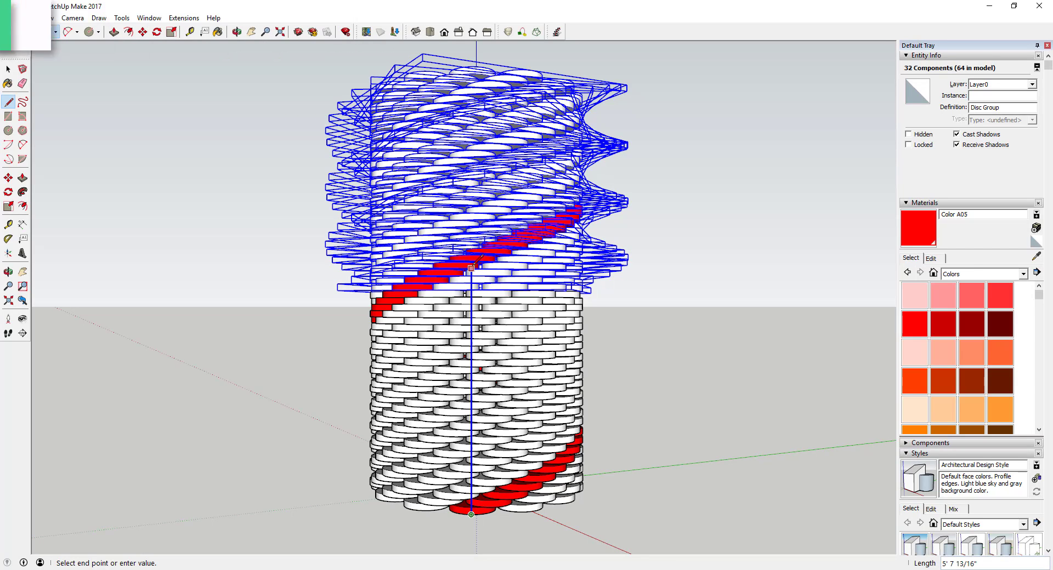
pyautogui.press('space')
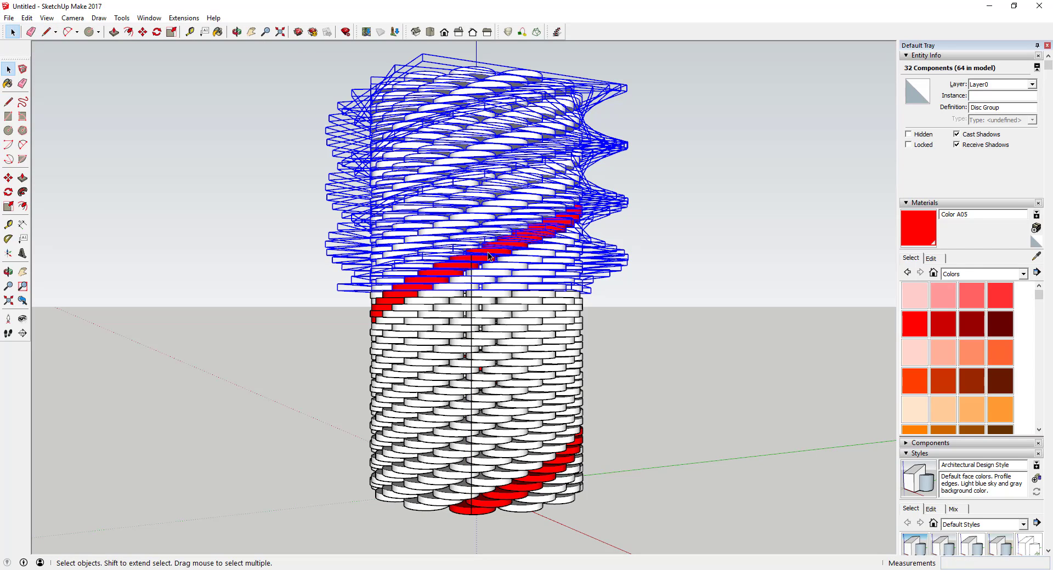
# - Delete the ring whose red disc lies just above the vertical line's end and all rings above it, leaving one full spiral turn
pyautogui.click(488, 252)
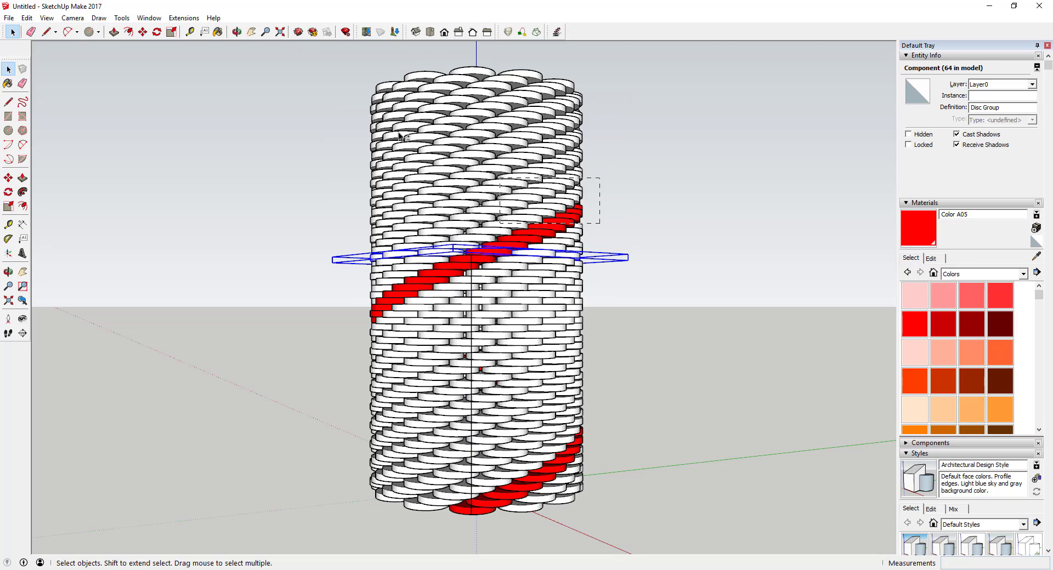
pyautogui.keyDown('shift'); pyautogui.moveTo(323, 67); pyautogui.dragTo(324, 66); pyautogui.keyUp('shift')
pyautogui.press('Delete')
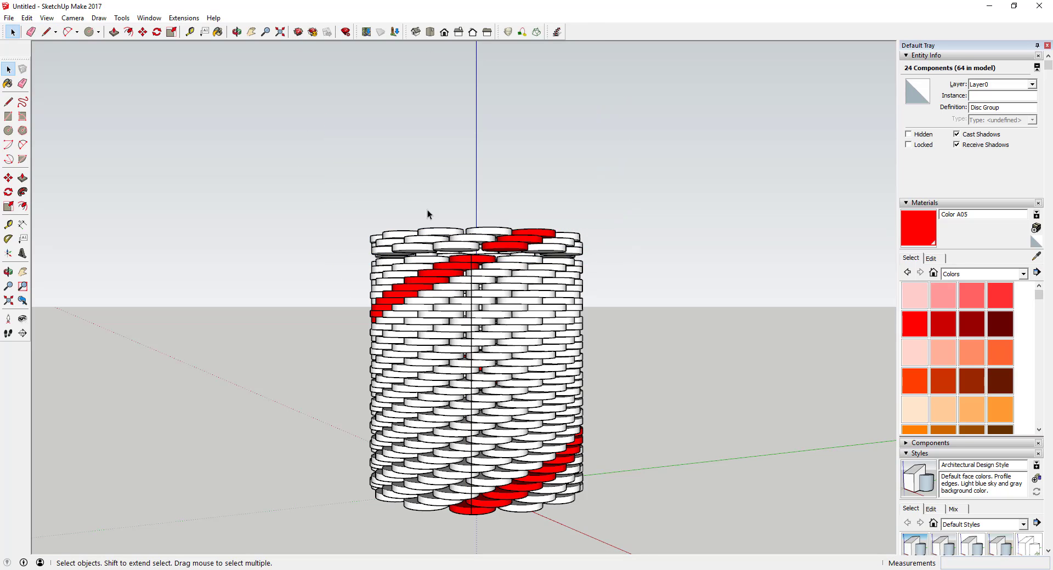
pyautogui.moveTo(466, 217); pyautogui.dragTo(512, 252, button='middle')
pyautogui.click(512, 252)
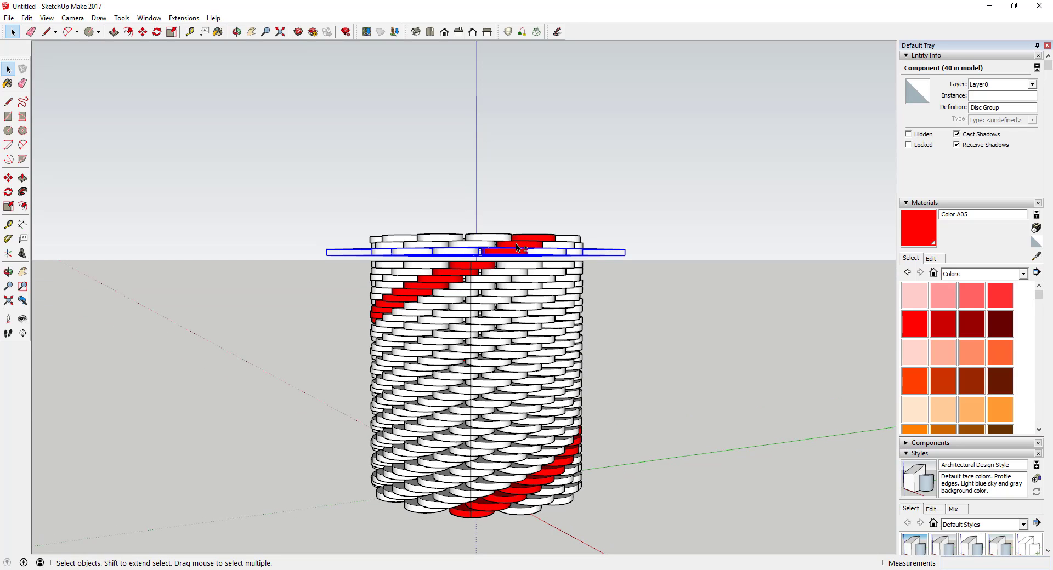
pyautogui.keyDown('shift'); pyautogui.click(516, 242); pyautogui.keyUp('shift')
pyautogui.keyDown('shift'); pyautogui.click(520, 238); pyautogui.keyUp('shift')
pyautogui.press('Delete')
# - Select all 36 remaining rings and copy them up the blue axis directly onto the top of the stack
pyautogui.moveTo(520, 238); pyautogui.dragTo(327, 228, button='middle')
pyautogui.moveTo(327, 225); pyautogui.dragTo(666, 497)
pyautogui.press('m')
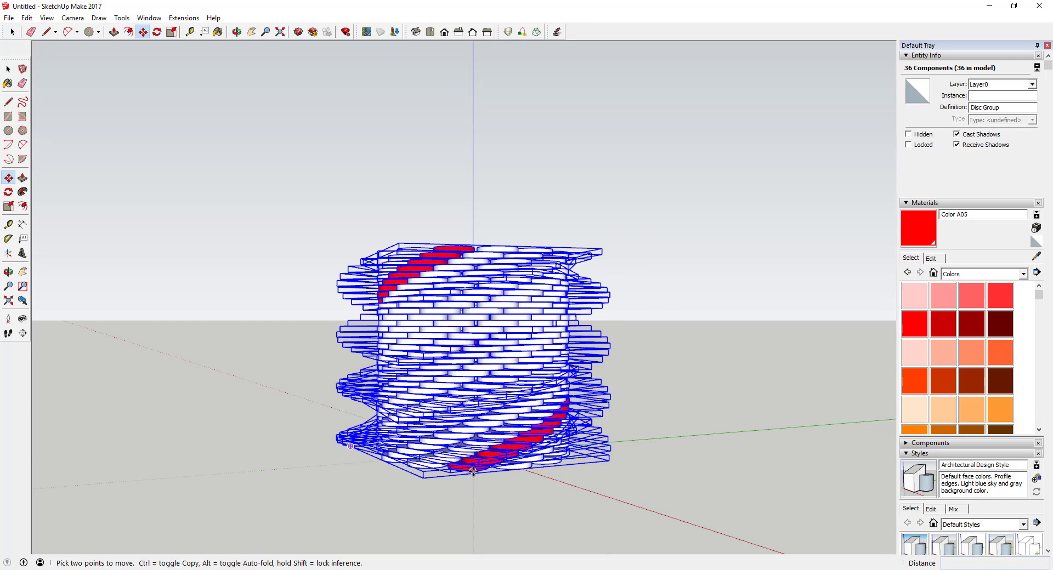
pyautogui.click(473, 471)
pyautogui.press('ctrl')
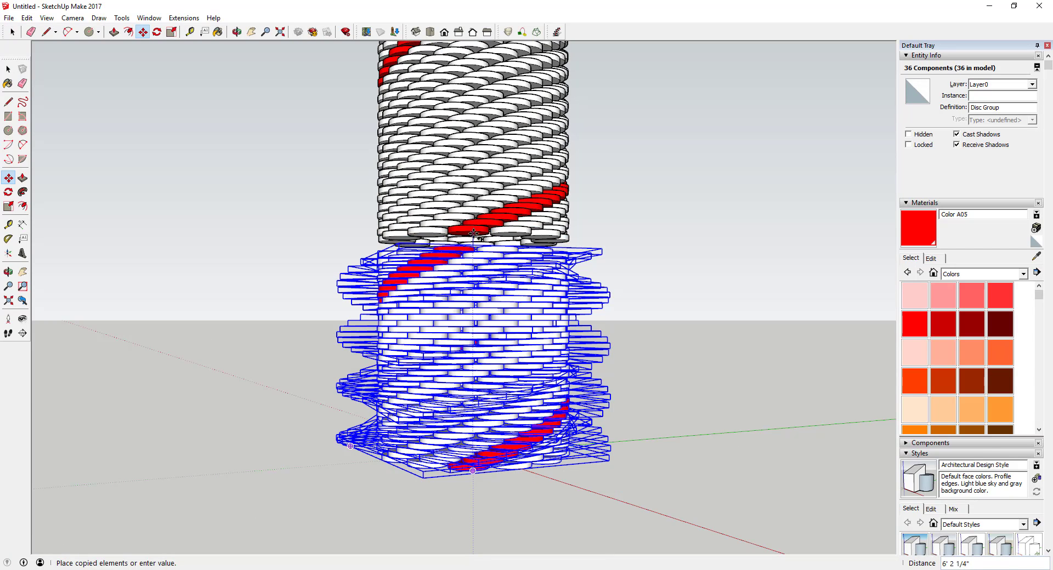
pyautogui.click(555, 236)
# - Multiply the last upward copy by *2 to stack a second copy of the full-turn segment on the tower
pyautogui.scroll(-3, 517, 319)
pyautogui.moveTo(518, 320); pyautogui.dragTo(518, 388, button='middle')
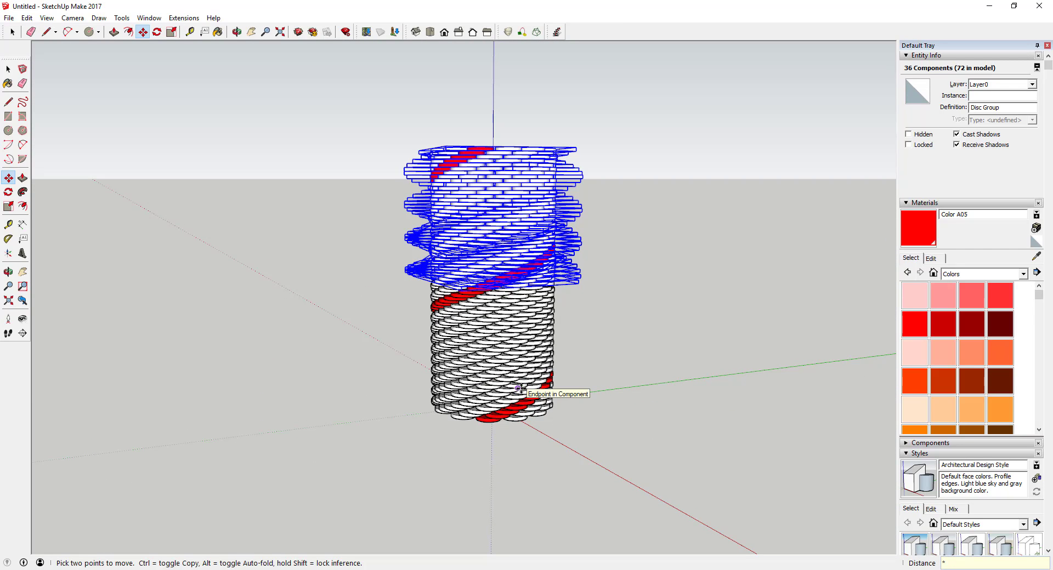
pyautogui.press('Return')
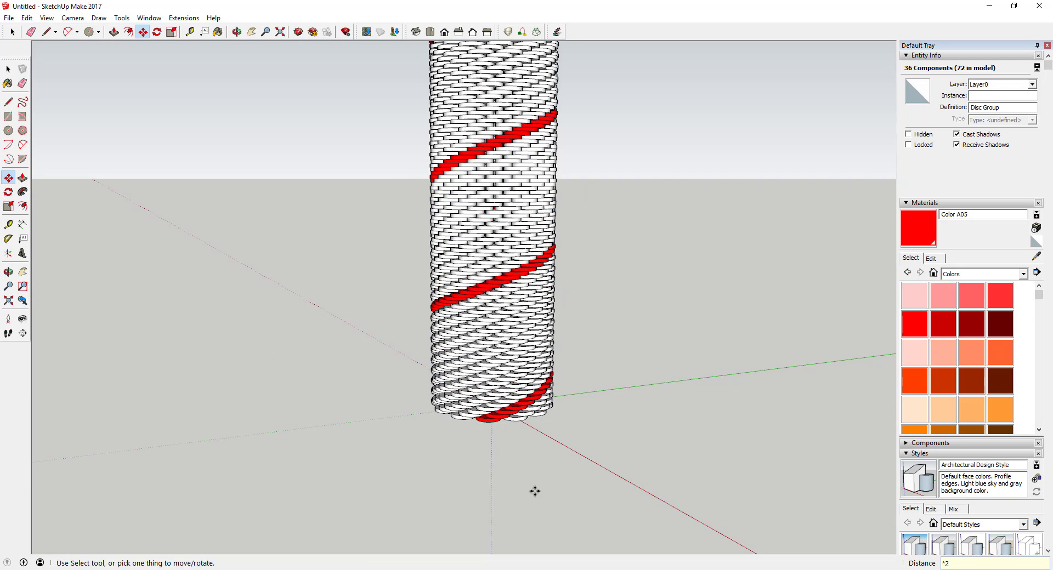
pyautogui.scroll(-3, 534, 491)
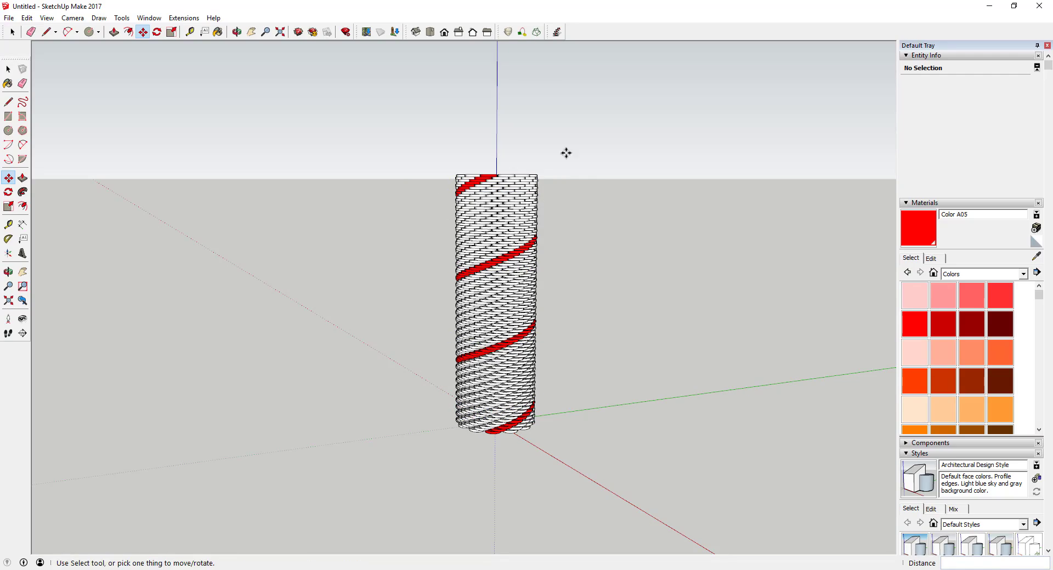
# - Open the topmost ring component and delete six alternating white discs, keeping the red disc and the five white ones between them
pyautogui.scroll(5, 483, 271)
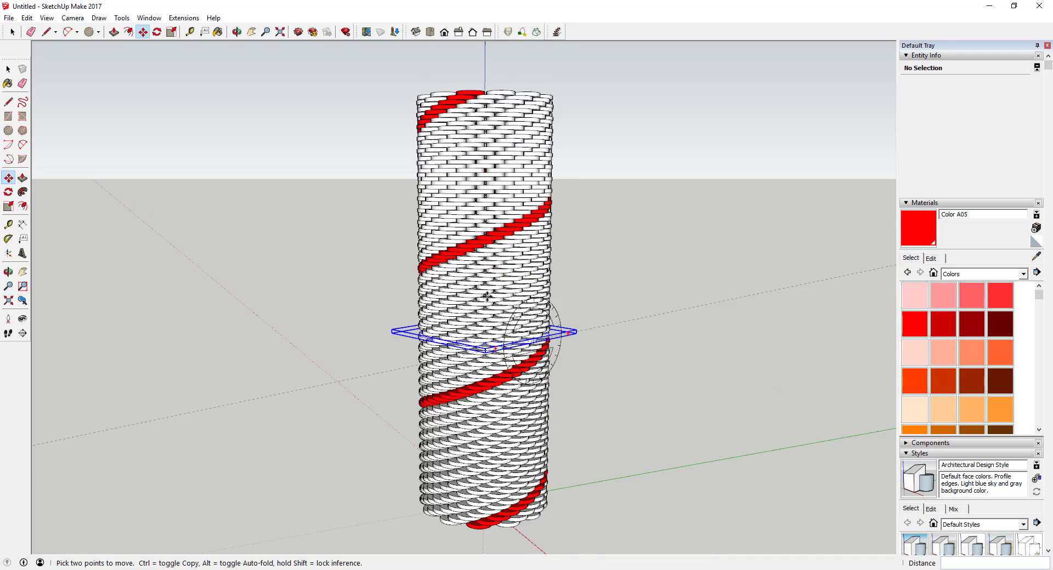
pyautogui.moveTo(483, 272); pyautogui.dragTo(548, 236, button='middle')
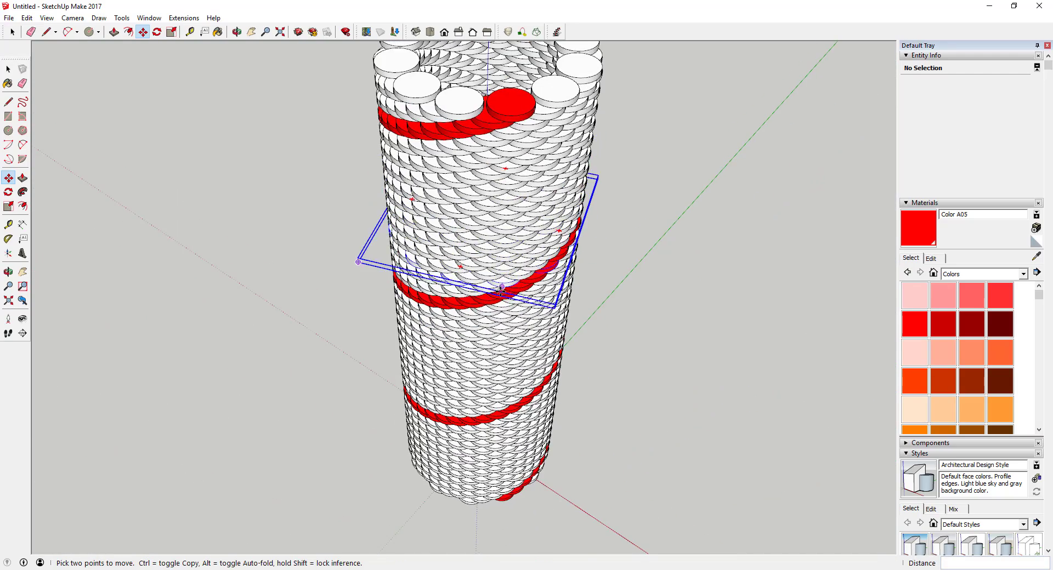
pyautogui.scroll(-3, 543, 227)
pyautogui.scroll(3, 540, 231)
pyautogui.press('space')
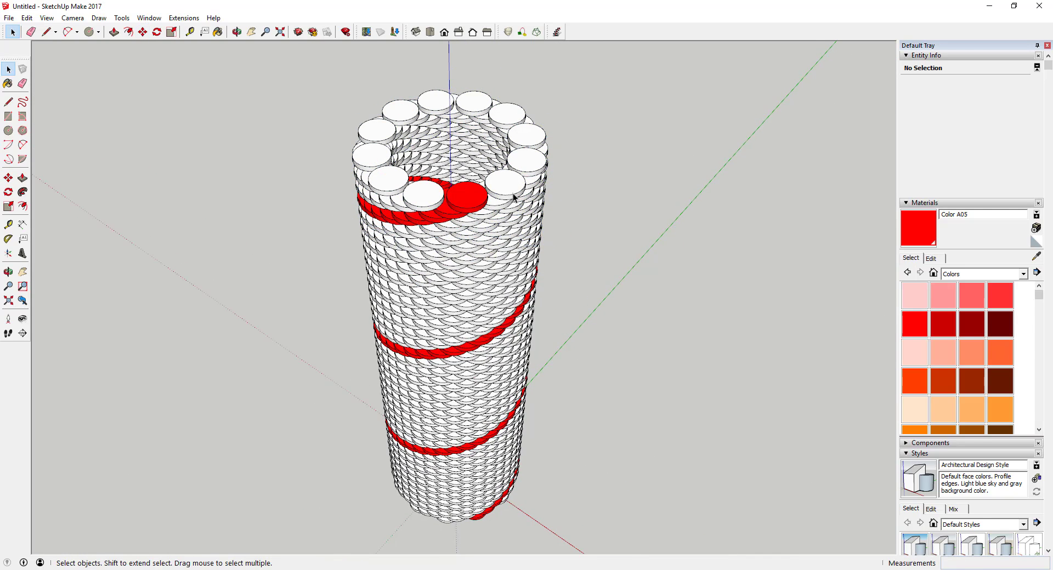
pyautogui.moveTo(535, 144); pyautogui.dragTo(537, 140, button='middle')
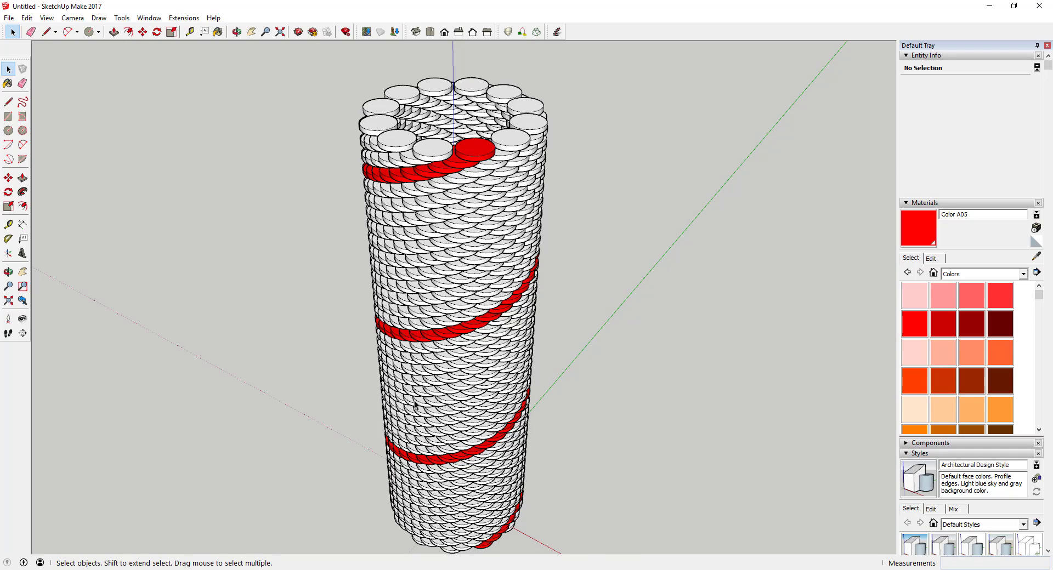
pyautogui.moveTo(415, 405); pyautogui.dragTo(466, 203, button='middle')
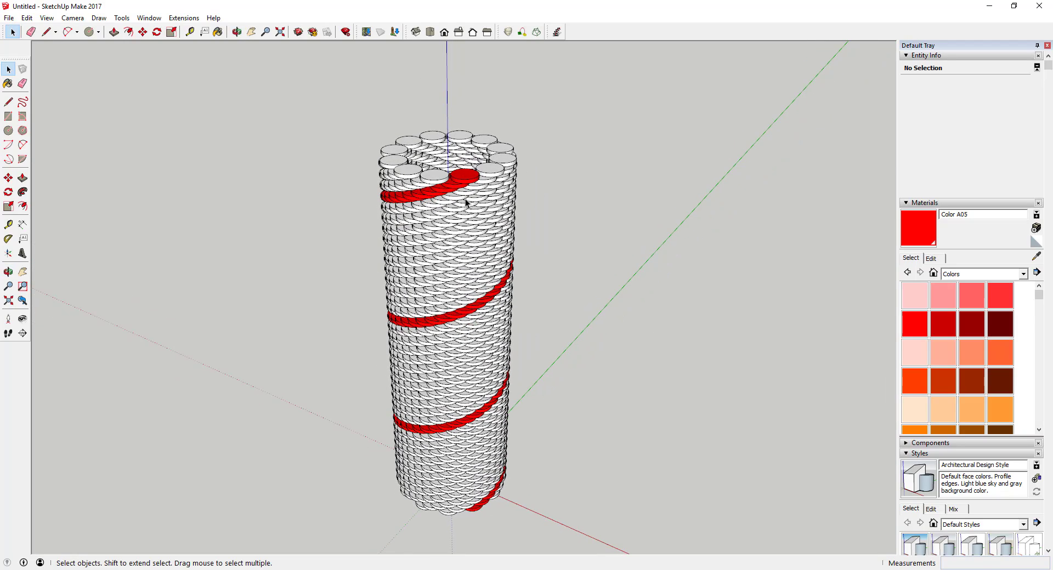
pyautogui.doubleClick(488, 169)
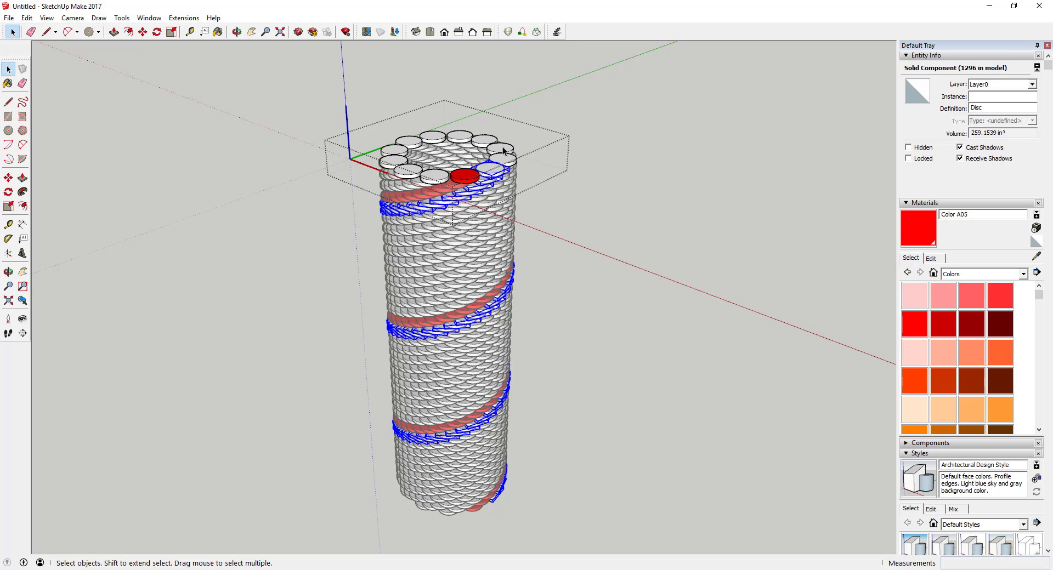
pyautogui.keyDown('shift'); pyautogui.click(503, 147); pyautogui.keyUp('shift')
pyautogui.keyDown('shift'); pyautogui.click(465, 140); pyautogui.keyUp('shift')
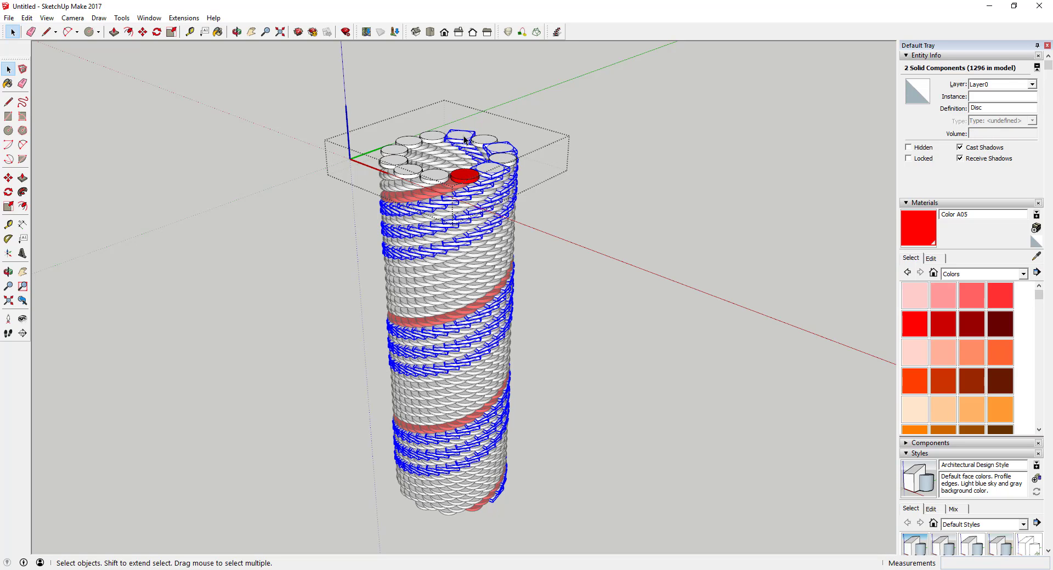
pyautogui.keyDown('shift'); pyautogui.click(415, 144); pyautogui.keyUp('shift')
pyautogui.keyDown('shift'); pyautogui.click(393, 166); pyautogui.keyUp('shift')
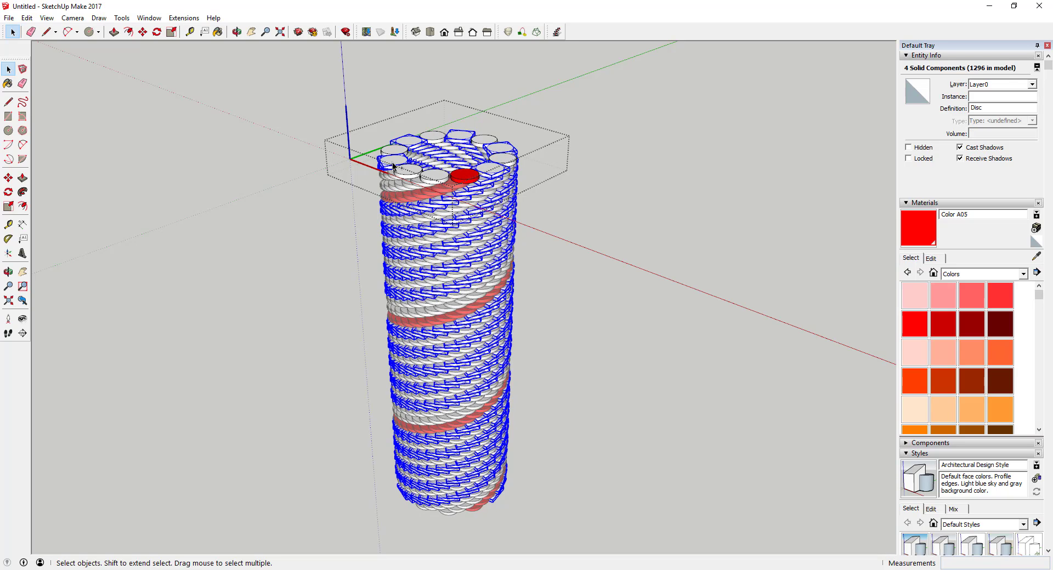
pyautogui.press('Delete')
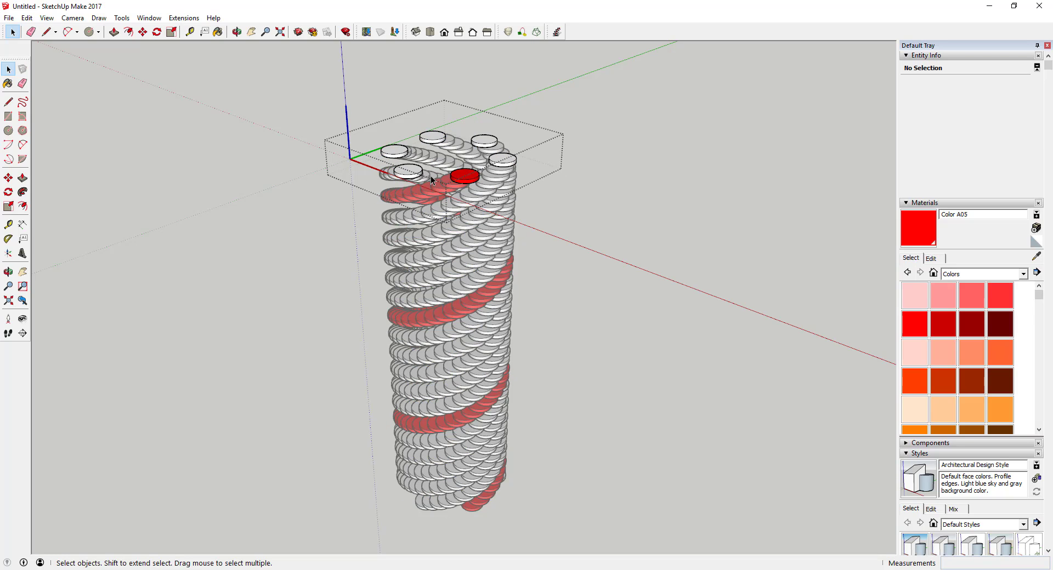
# - Try scaling the red disc component uniformly about its opposite corner inside the topmost ring
pyautogui.moveTo(462, 198); pyautogui.dragTo(495, 303, button='middle')
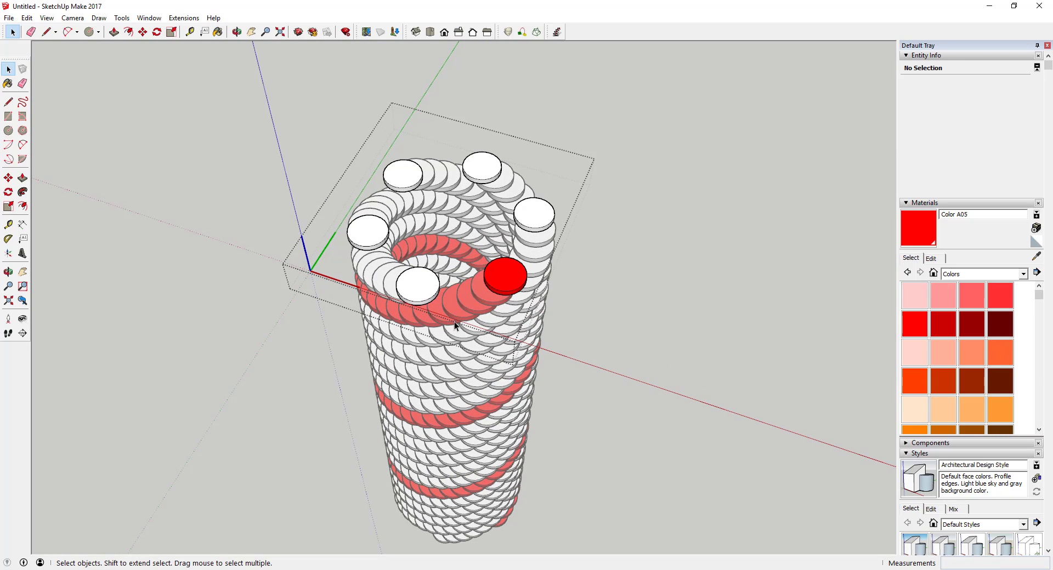
pyautogui.moveTo(527, 378); pyautogui.dragTo(529, 169, button='middle')
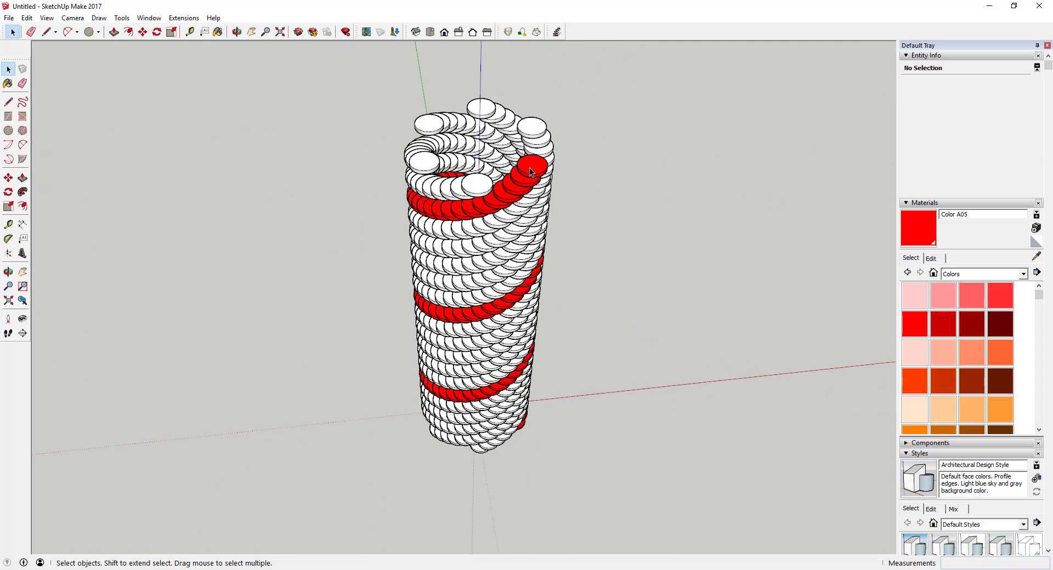
pyautogui.doubleClick(529, 167)
pyautogui.click(533, 166)
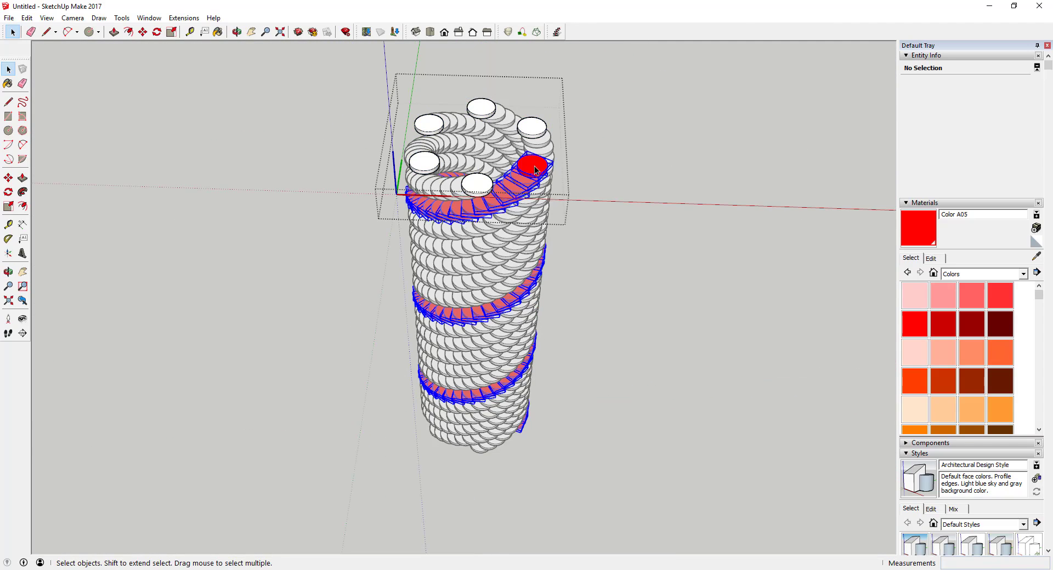
pyautogui.scroll(5, 535, 165)
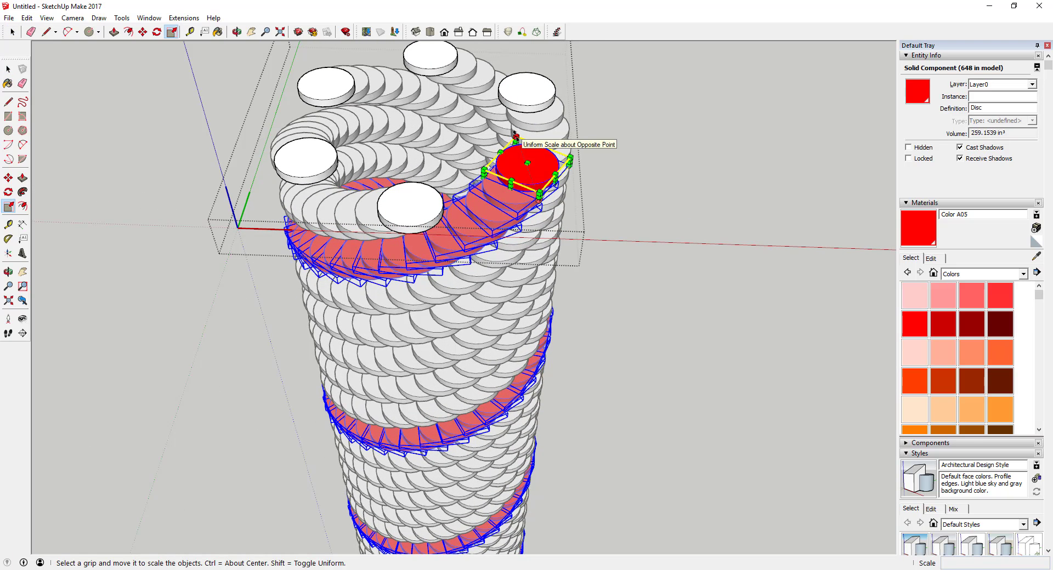
pyautogui.moveTo(515, 137); pyautogui.dragTo(521, 150)
# - Try changing the discs' thickness with Push/Pull on the top face of the red disc
pyautogui.moveTo(521, 149)
pyautogui.mouseDown(button='middle')
pyautogui.moveTo(501, 146)
pyautogui.moveTo(532, 205)
pyautogui.moveTo(583, 153)
pyautogui.moveTo(524, 232)
pyautogui.moveTo(531, 216)
pyautogui.moveTo(602, 249)
pyautogui.moveTo(578, 137)
pyautogui.moveTo(525, 154)
pyautogui.mouseUp(button='middle')
pyautogui.press('space')
pyautogui.press('p')
pyautogui.click(525, 155)
pyautogui.click(525, 145)
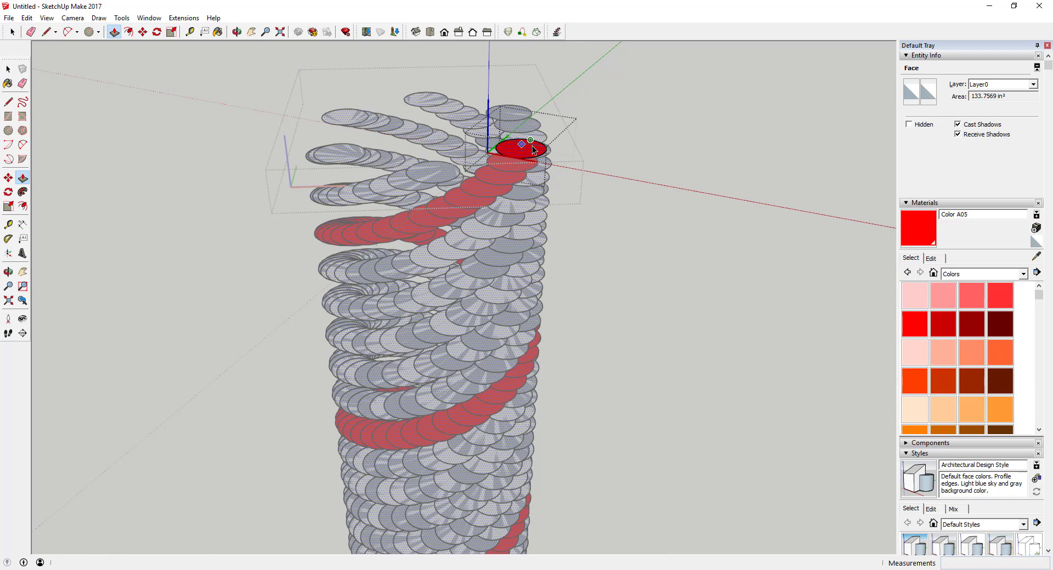
# - Try scaling the red disc's top face to 1.50 along the red axis and leave the component
pyautogui.press('space')
pyautogui.press('s')
pyautogui.press('space')
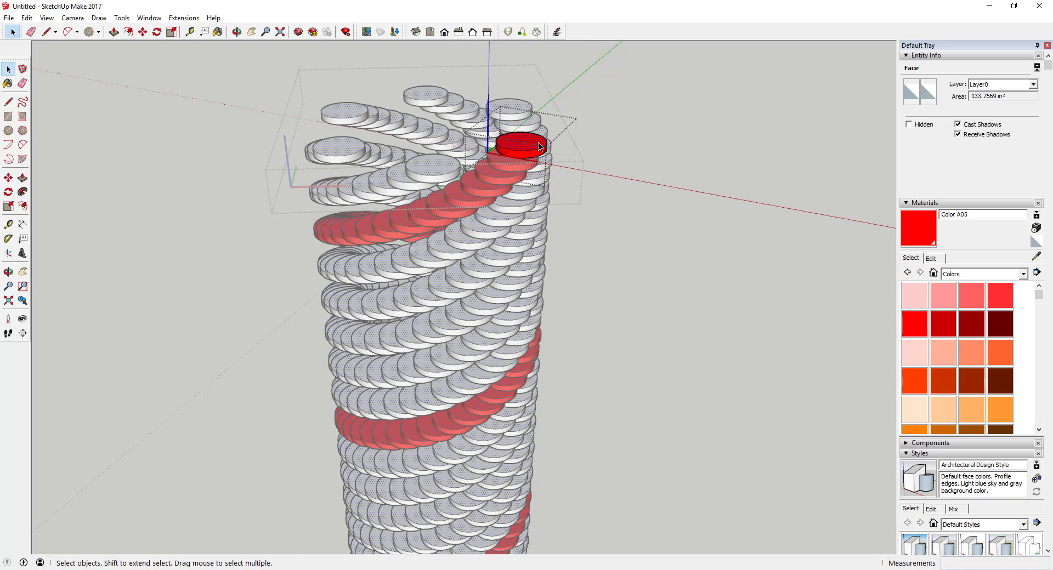
pyautogui.press('s')
pyautogui.moveTo(553, 145); pyautogui.dragTo(538, 167)
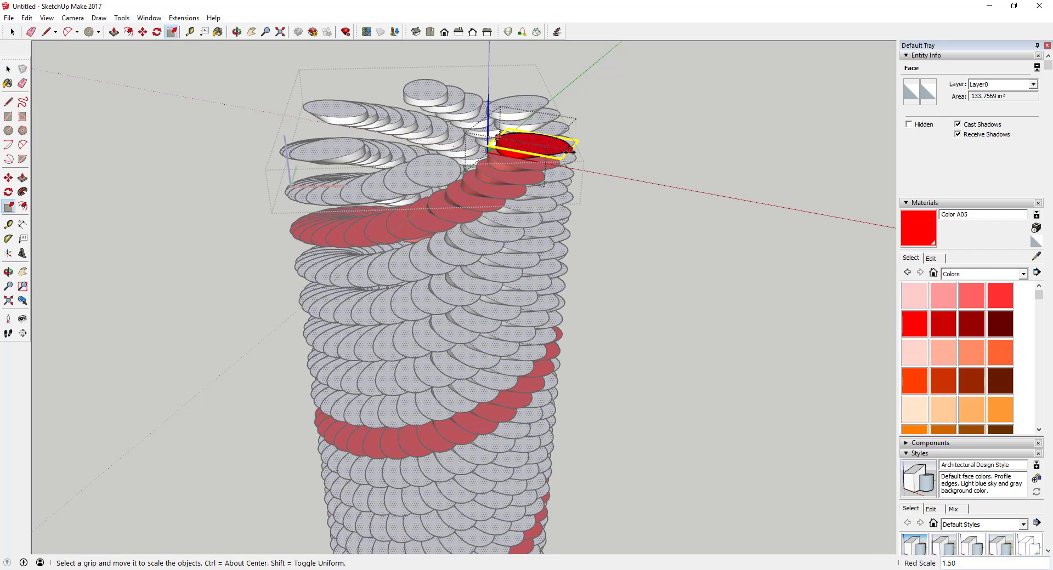
pyautogui.moveTo(538, 170); pyautogui.dragTo(617, 250, button='middle')
pyautogui.press('space')
pyautogui.click(617, 251)
# - Inside the topmost ring, paint the white disc beside the red one with Color B05 and repaint it with Color D05
pyautogui.moveTo(461, 175); pyautogui.dragTo(513, 178, button='middle')
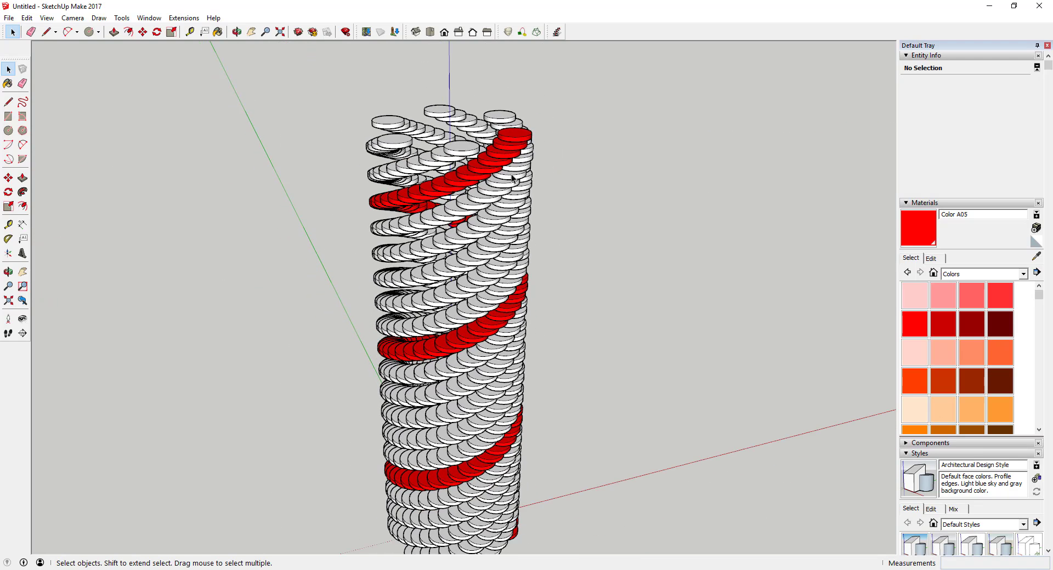
pyautogui.doubleClick(453, 144)
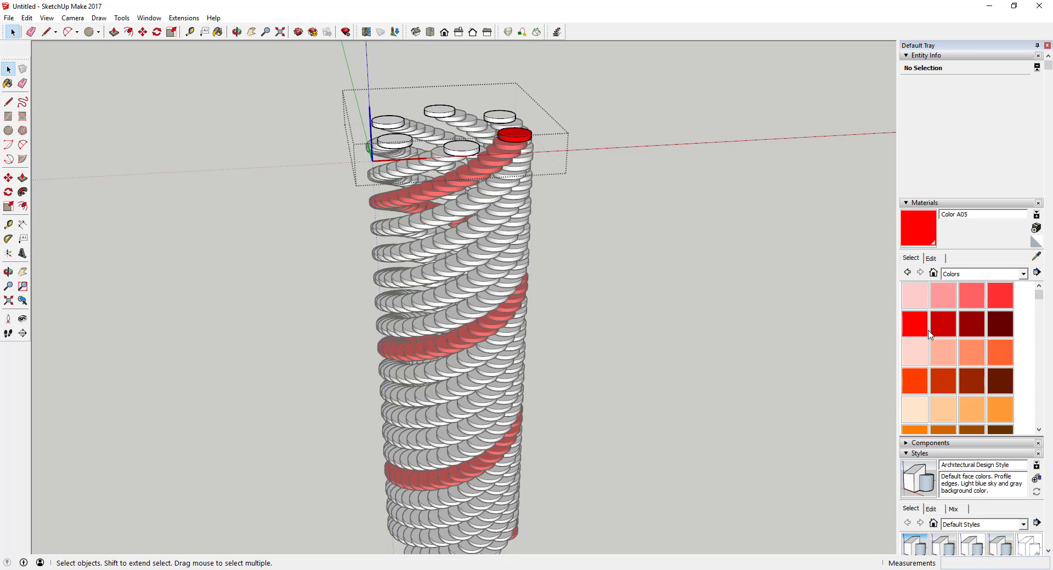
pyautogui.click(913, 381)
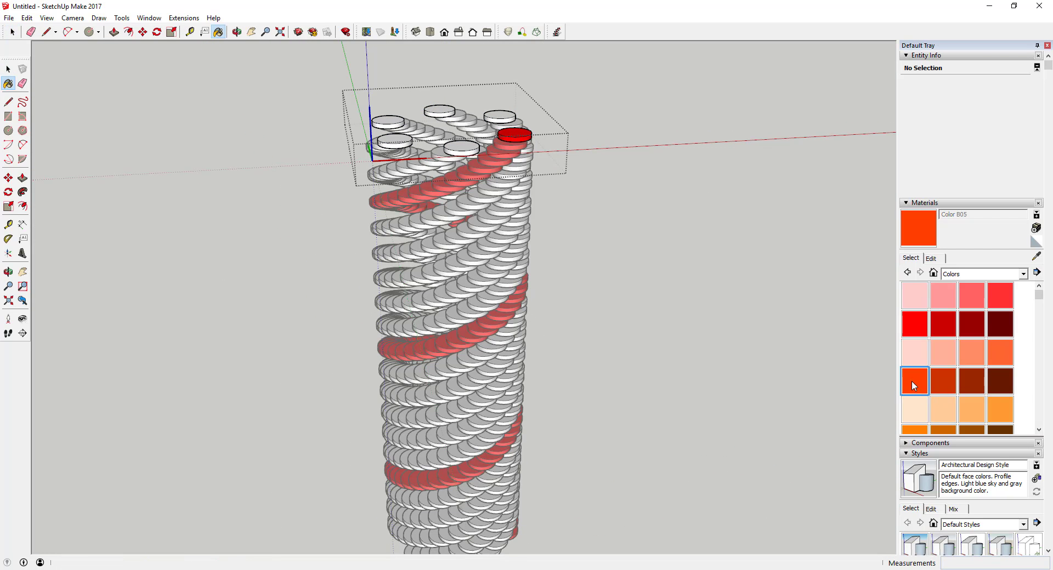
pyautogui.click(462, 145)
pyautogui.scroll(-2, 933, 397)
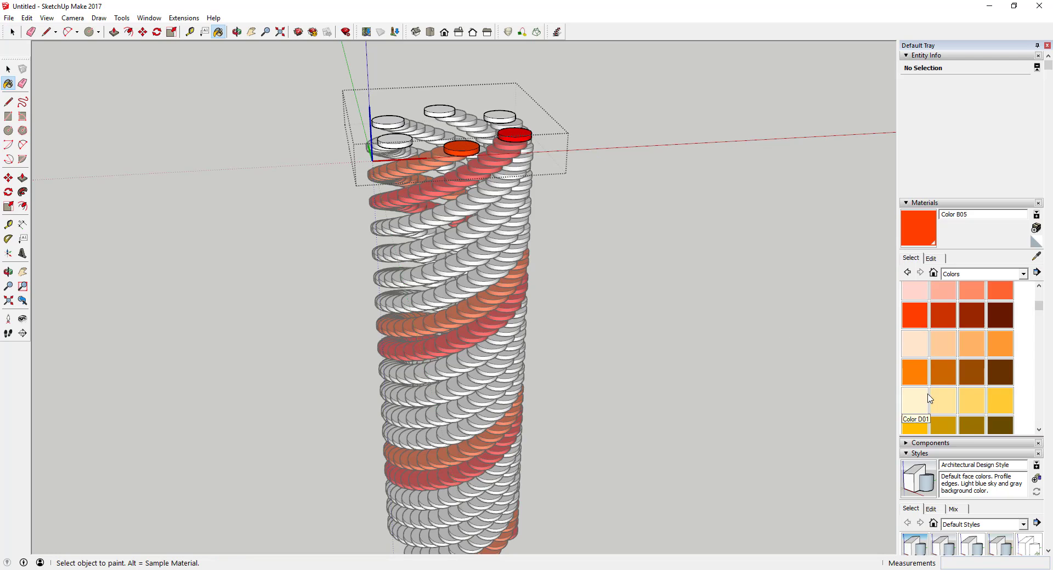
pyautogui.click(910, 426)
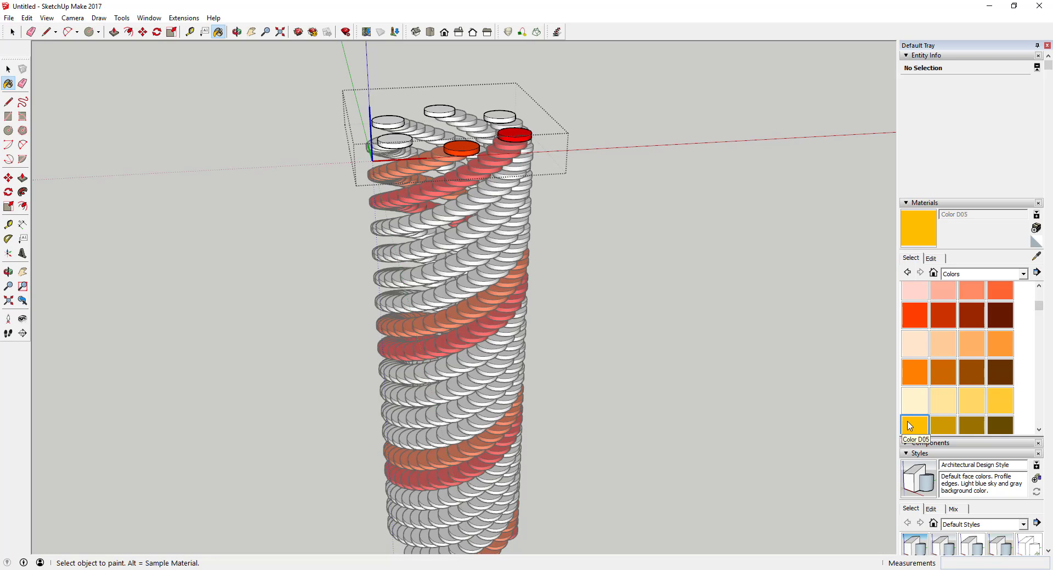
pyautogui.click(462, 144)
# - Paint the next two white discs around the ring with green Color F06 and teal Color H07
pyautogui.scroll(-5, 943, 387)
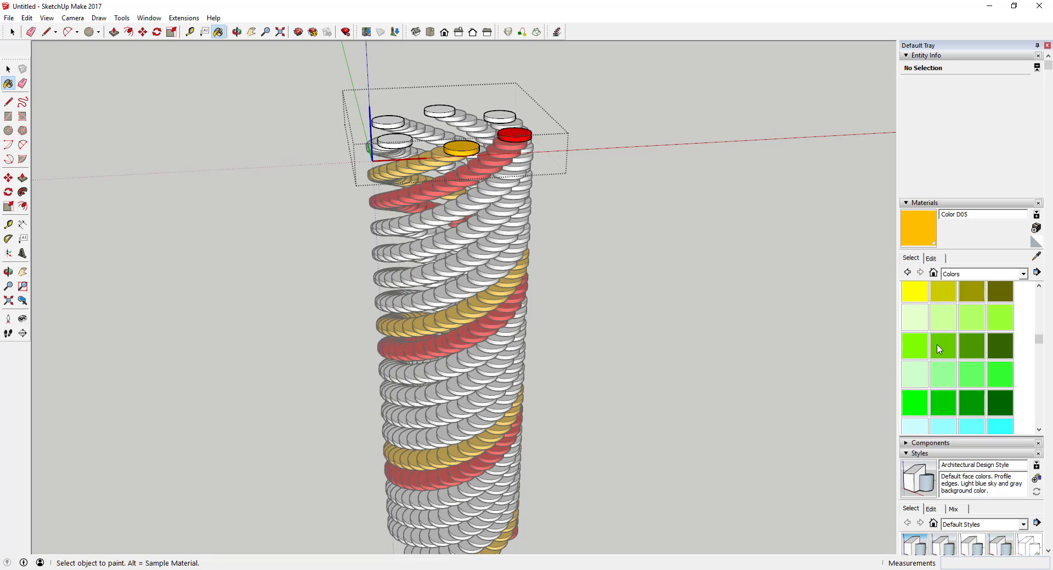
pyautogui.click(942, 345)
pyautogui.click(406, 136)
pyautogui.moveTo(409, 135); pyautogui.dragTo(779, 186, button='middle')
pyautogui.scroll(-2, 983, 395)
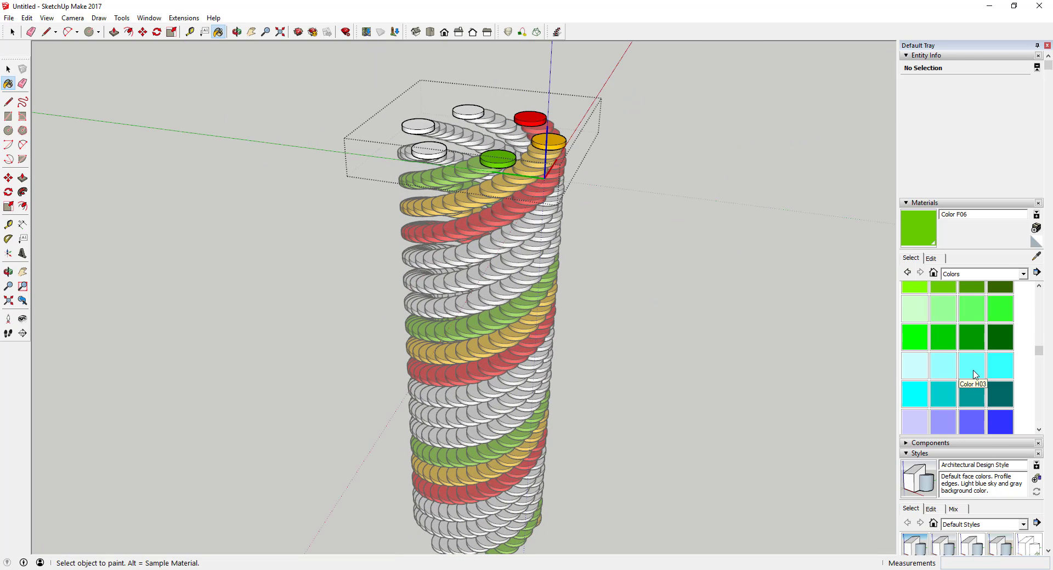
pyautogui.click(975, 391)
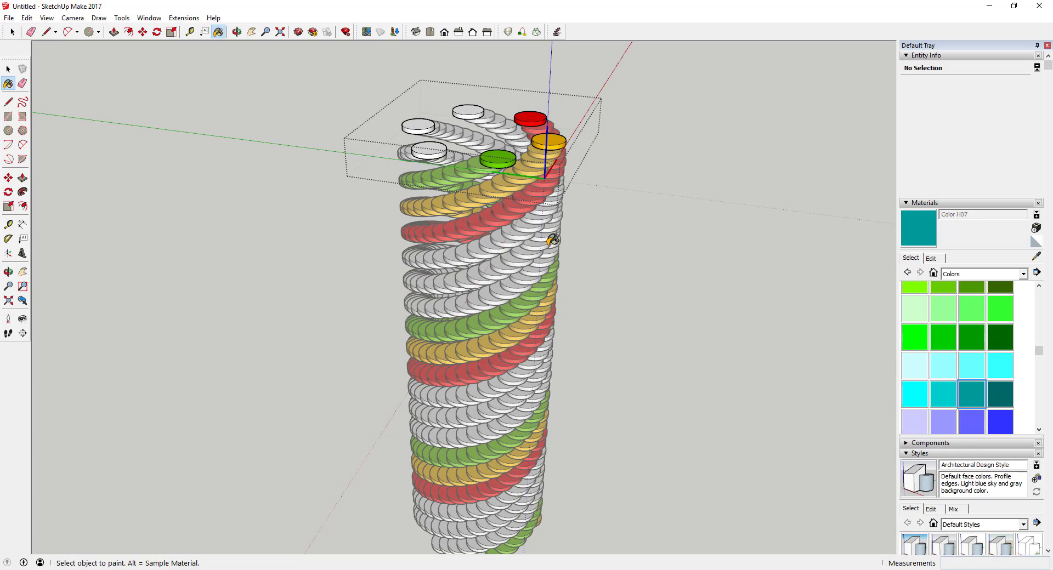
pyautogui.click(430, 147)
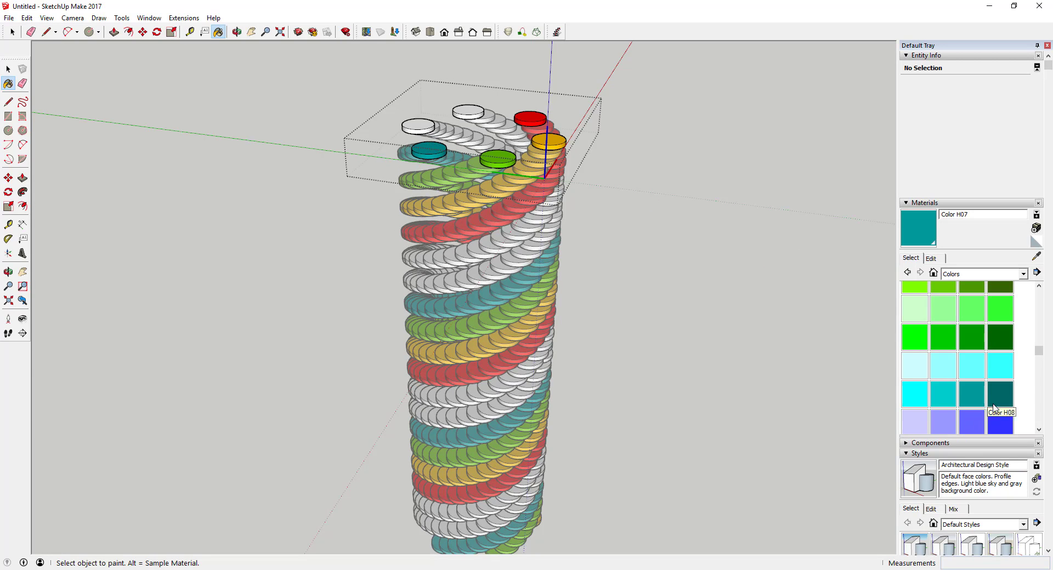
# - Paint the last two white discs blue Color I05 and purple Color K07, and close the ring component
pyautogui.scroll(-2, 994, 408)
pyautogui.click(914, 386)
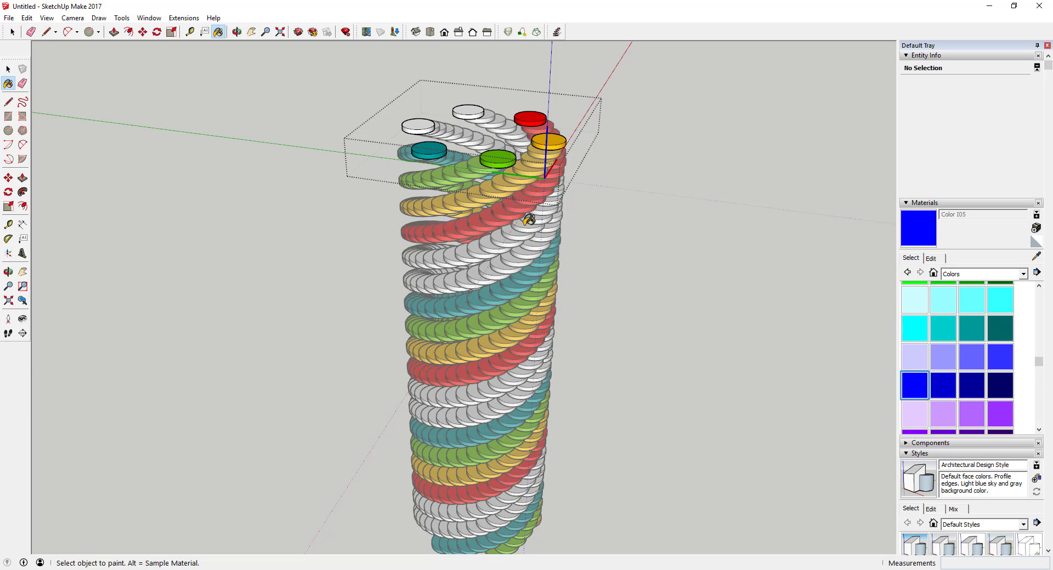
pyautogui.click(426, 123)
pyautogui.scroll(-4, 949, 316)
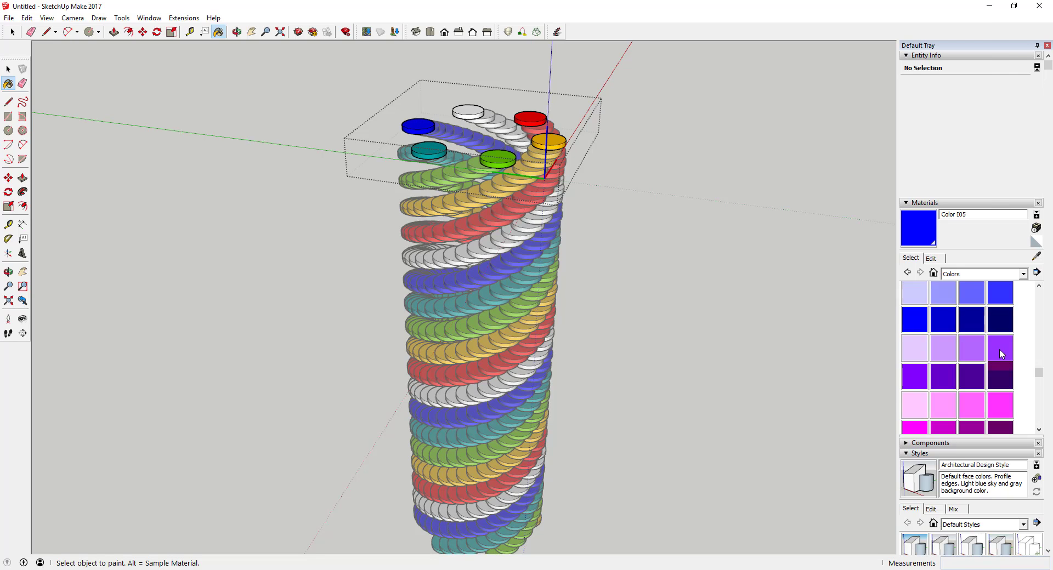
pyautogui.click(972, 368)
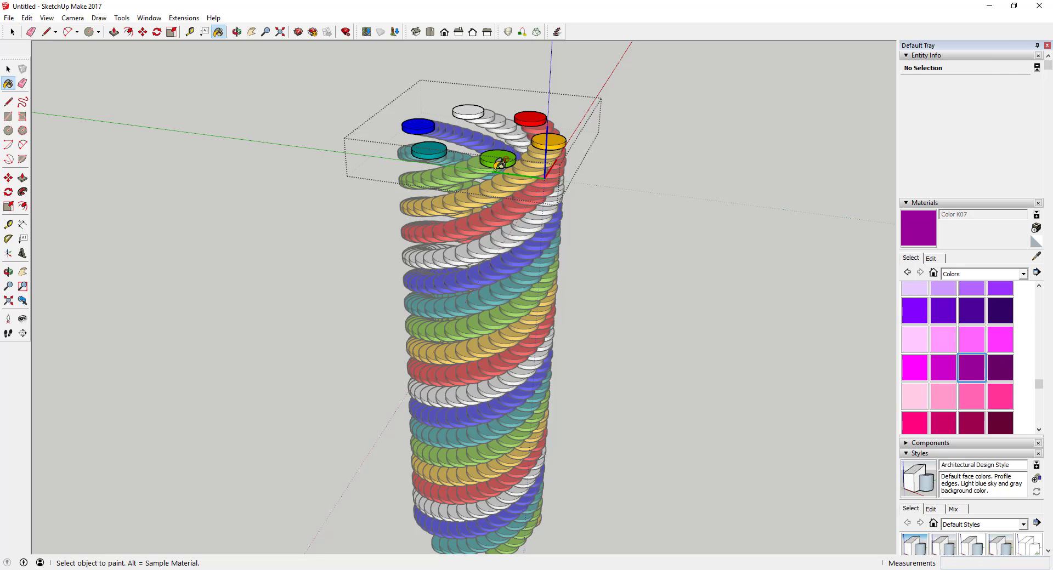
pyautogui.click(463, 110)
pyautogui.press('space')
pyautogui.click(634, 274)
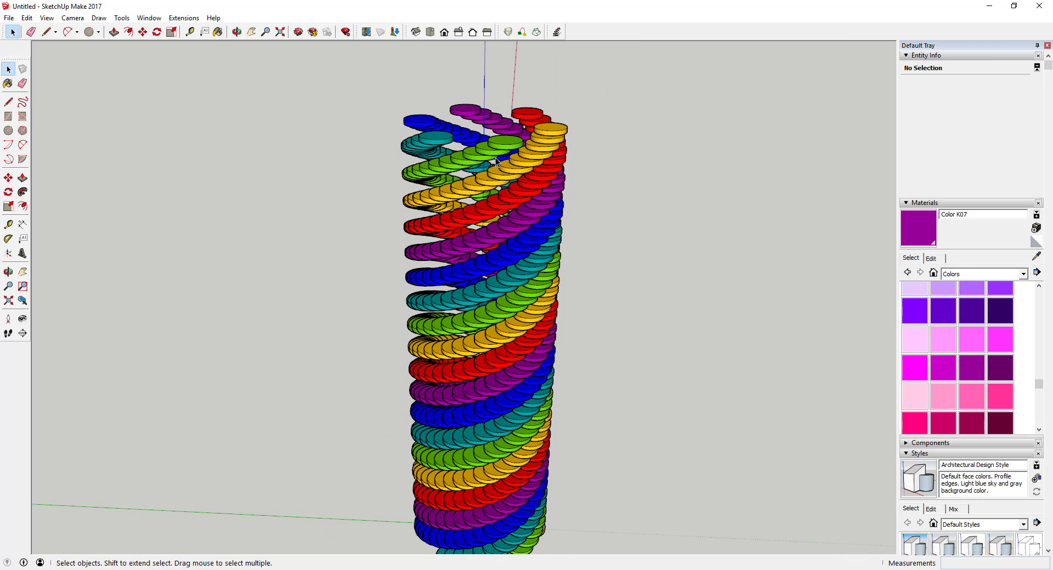
# - Open the green disc component inside the topmost ring and select all of its geometry
pyautogui.scroll(3, 497, 160)
pyautogui.doubleClick(509, 138)
pyautogui.click(514, 147)
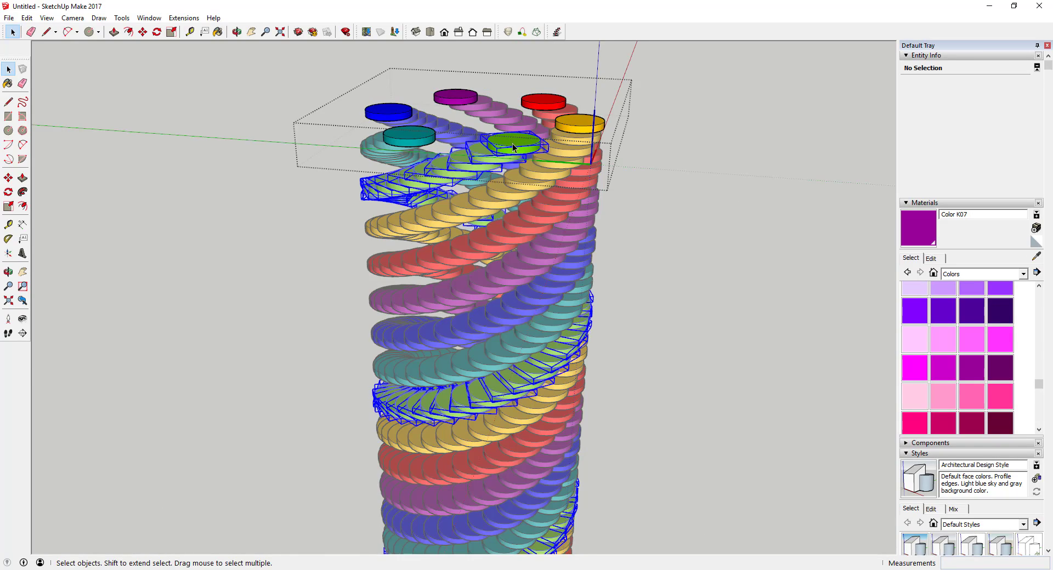
pyautogui.scroll(4, 516, 144)
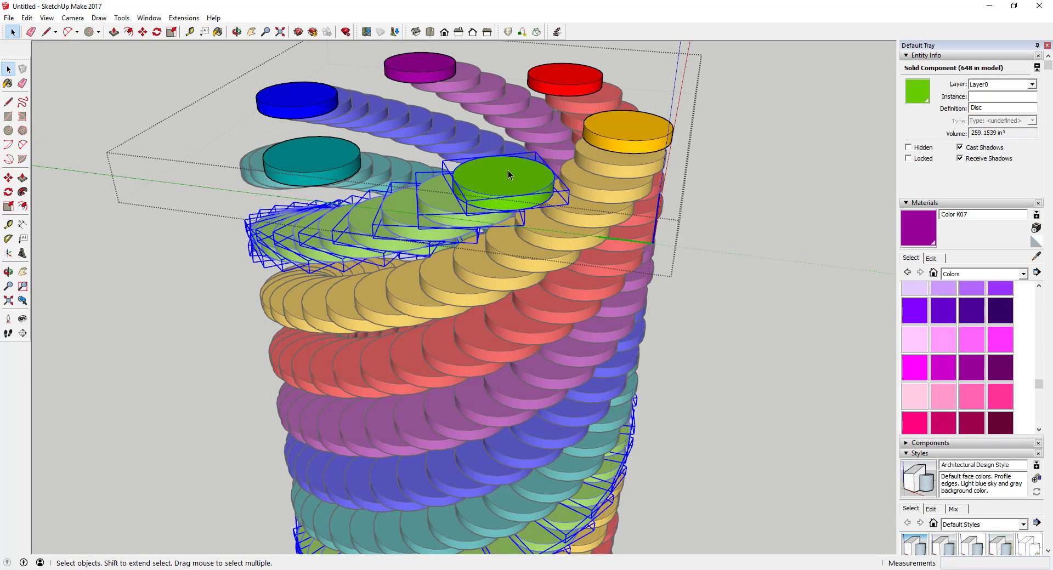
pyautogui.doubleClick(508, 171)
pyautogui.click(535, 210)
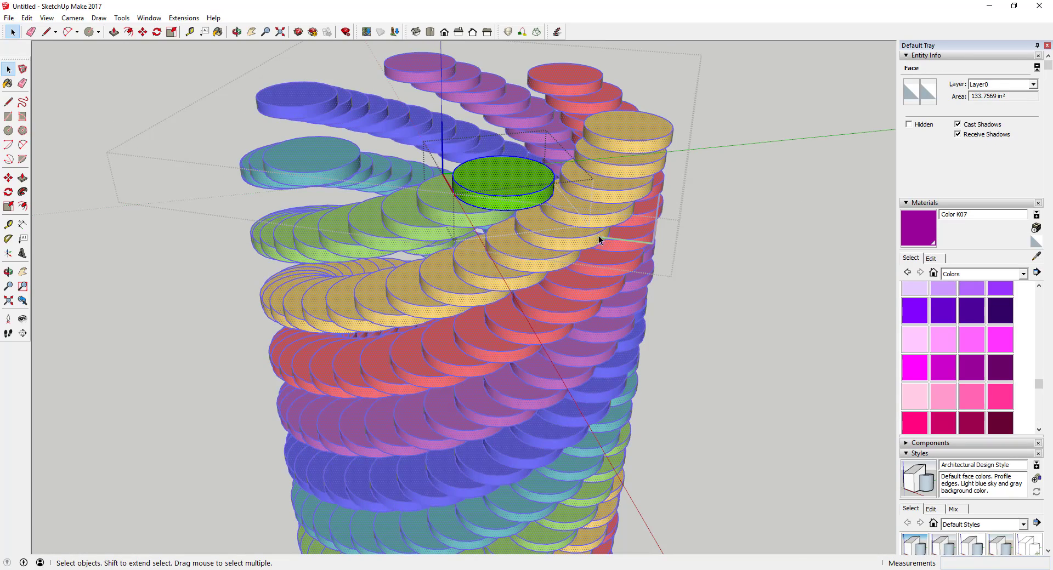
pyautogui.hotkey('ctrl', 'a')
pyautogui.moveTo(541, 179); pyautogui.dragTo(640, 101, button='middle')
pyautogui.scroll(-4, 640, 104)
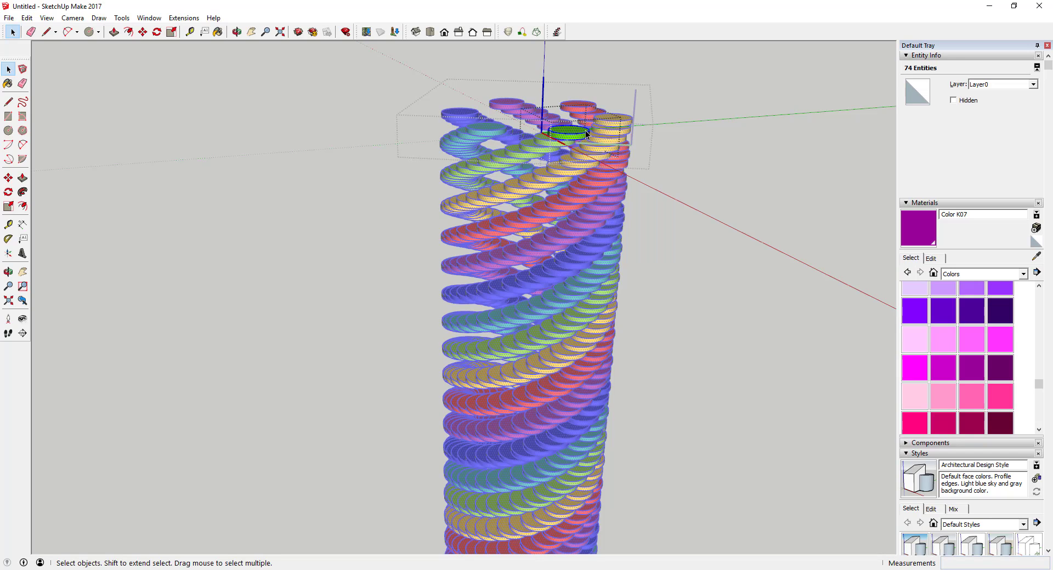
pyautogui.scroll(5, 586, 134)
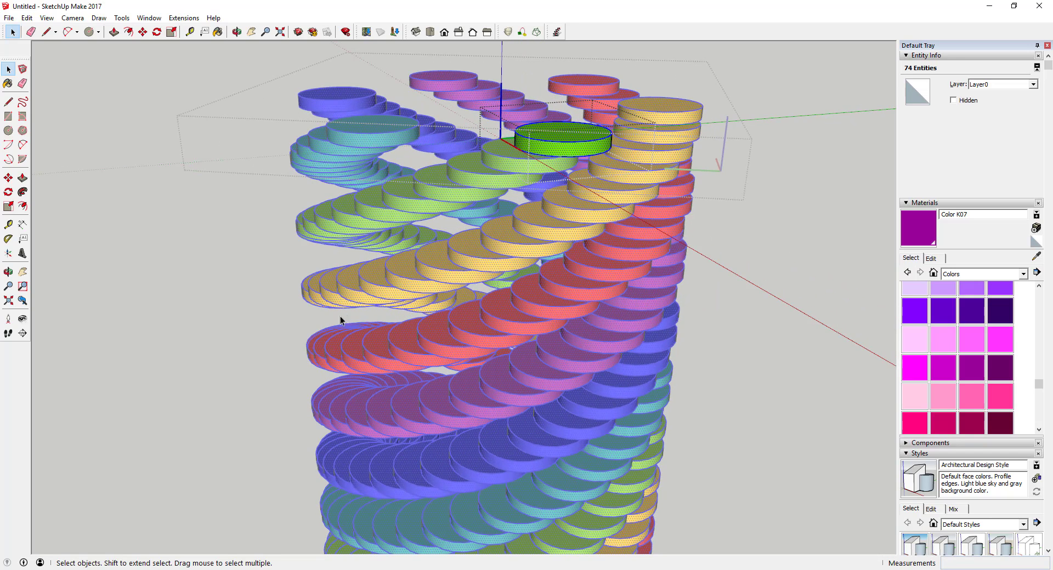
# - Clear the geometry selection, exit the disc component and select the green disc as a component inside the topmost ring
pyautogui.hotkey('ctrl', 't')
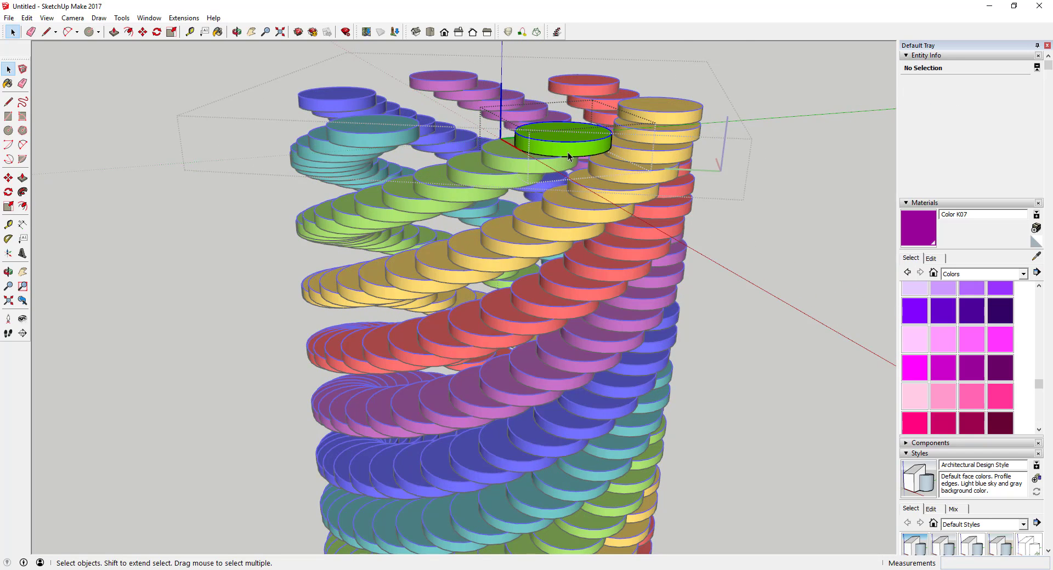
pyautogui.doubleClick(568, 153)
pyautogui.press('Escape')
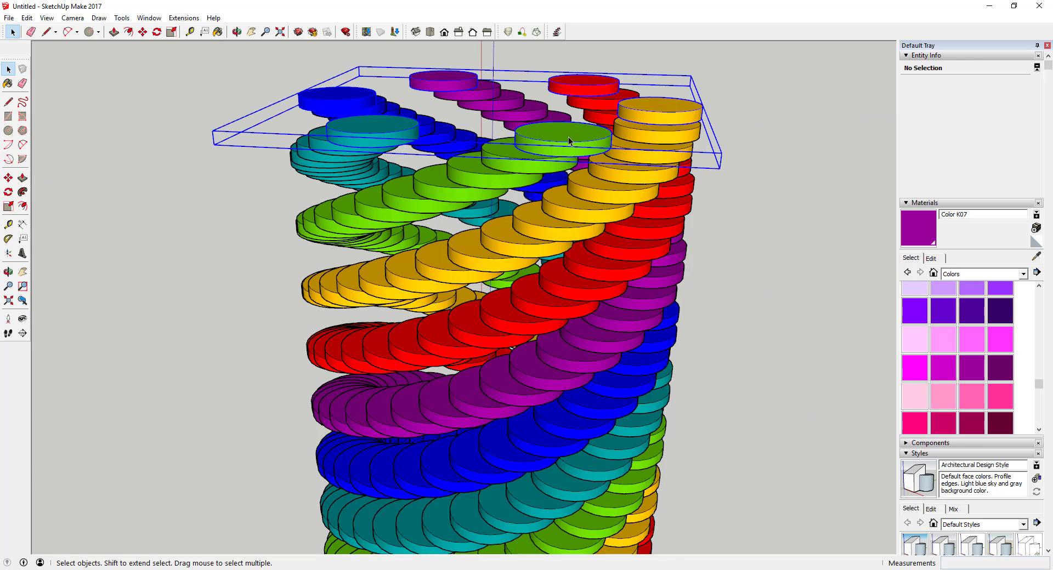
pyautogui.doubleClick(568, 136)
pyautogui.click(564, 137)
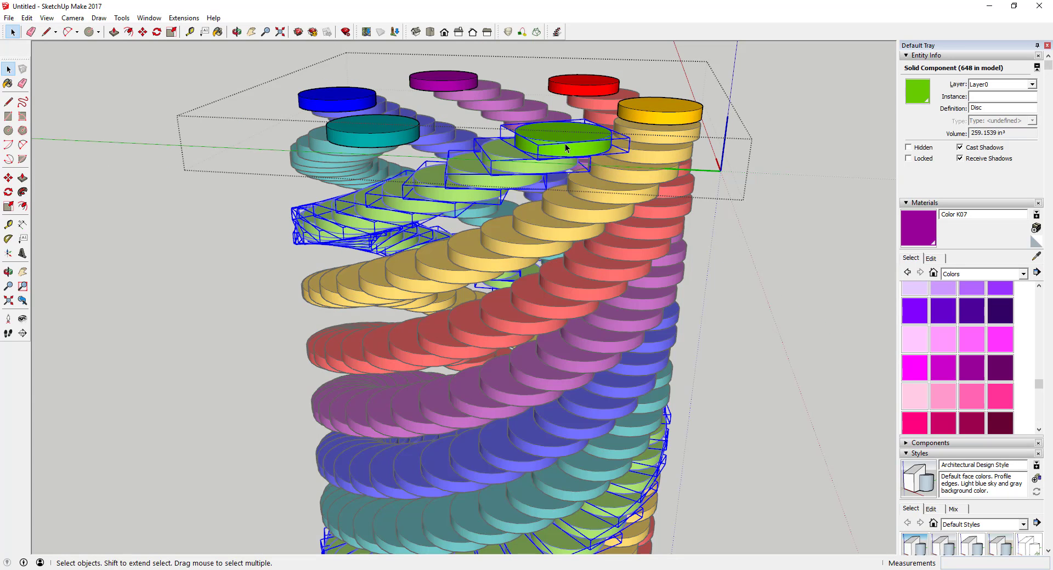
pyautogui.scroll(-6, 384, 117)
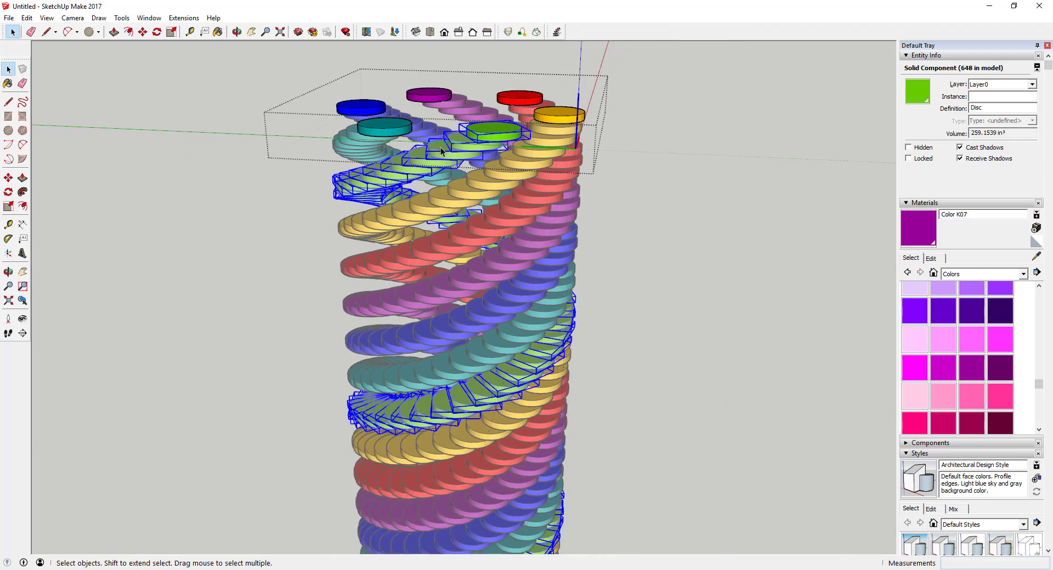